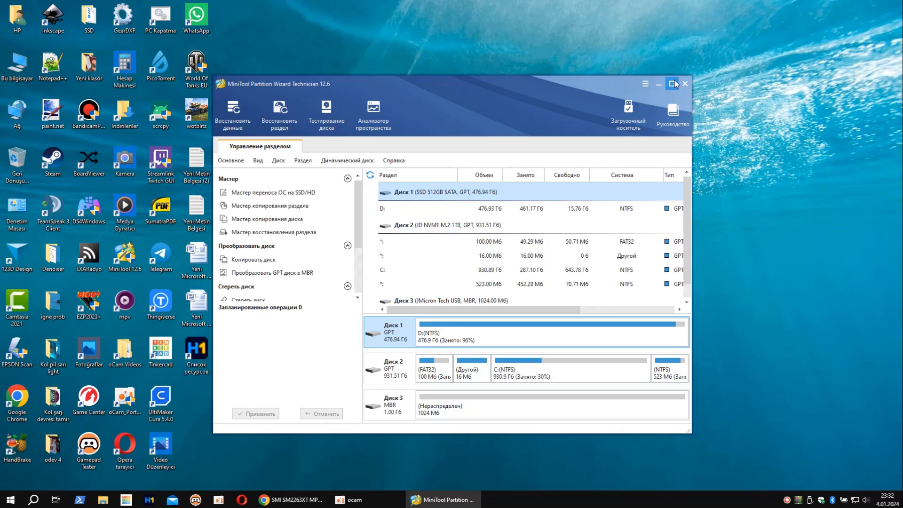
# Step: Maximize the partition manager, inspect the unallocated JMicron Tech USB drive listed as Disk 3, and minimize the window
pyautogui.click(673, 84)
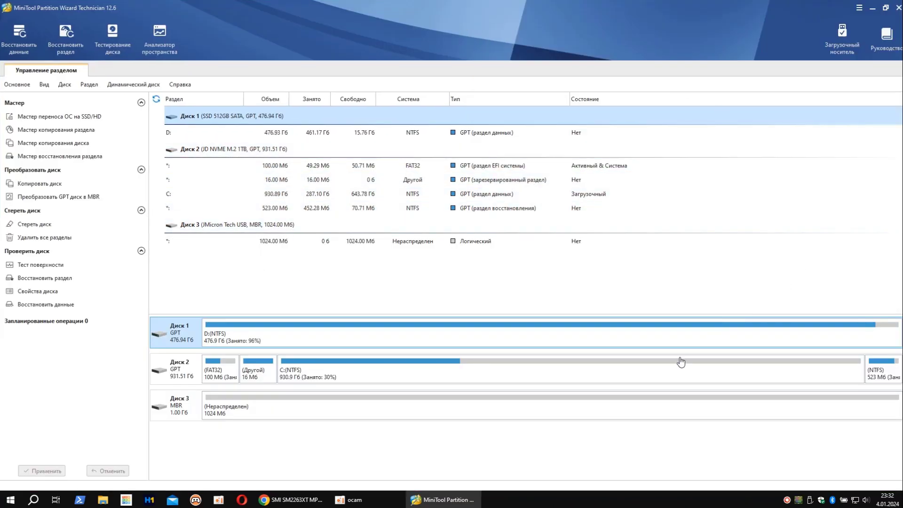
pyautogui.click(509, 417)
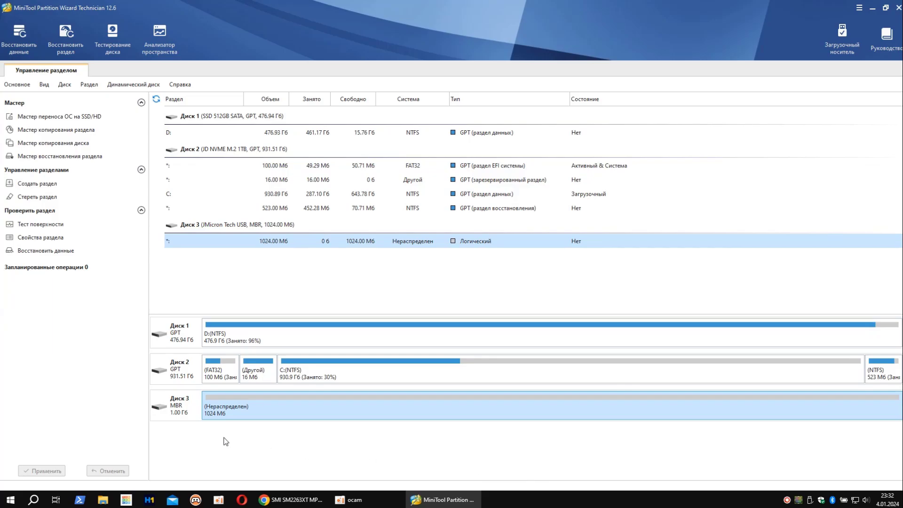
pyautogui.click(181, 414)
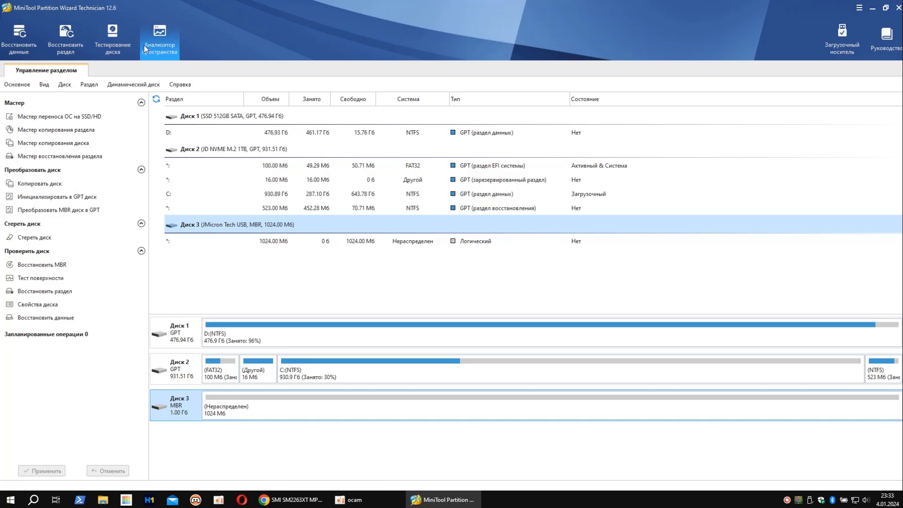
pyautogui.click(260, 408)
pyautogui.press('Up')
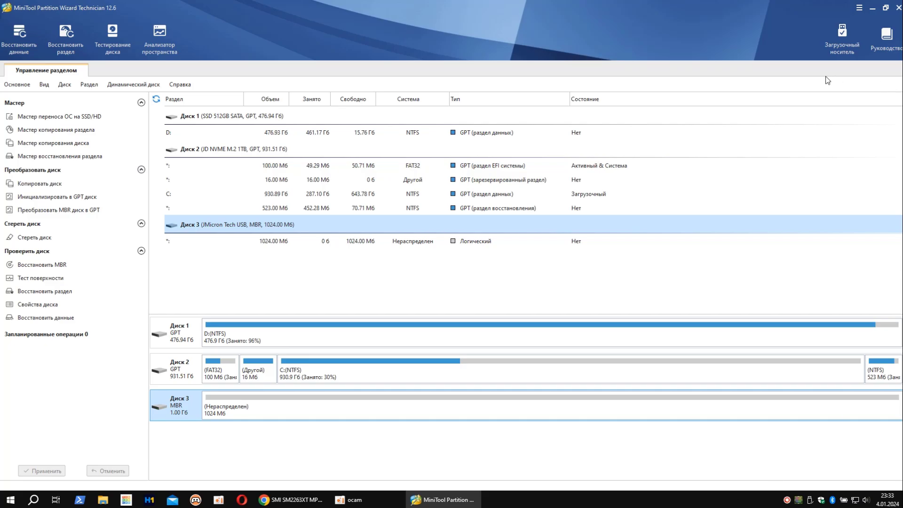
pyautogui.click(873, 8)
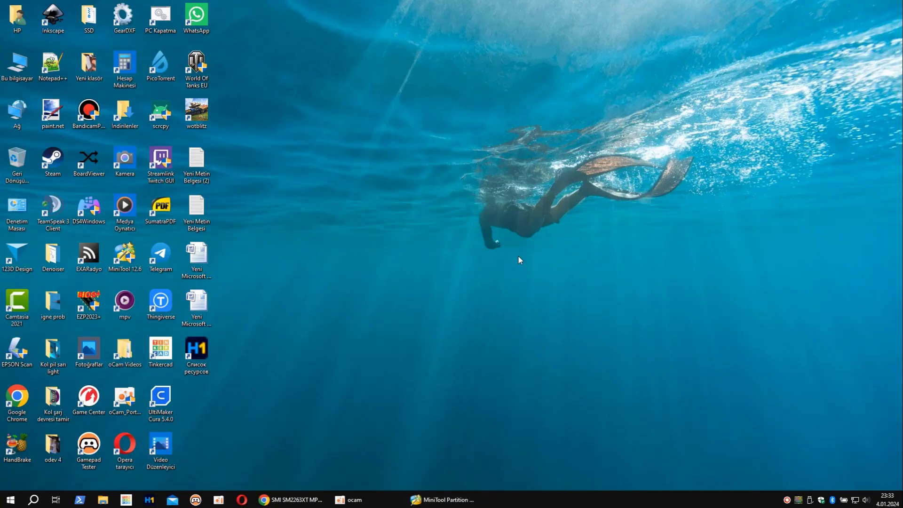
# Step: Switch to Chrome and reload the SM2263XT MPTool page at usbdev.ru/files/smi/sm2263xtmptool/
pyautogui.click(290, 500)
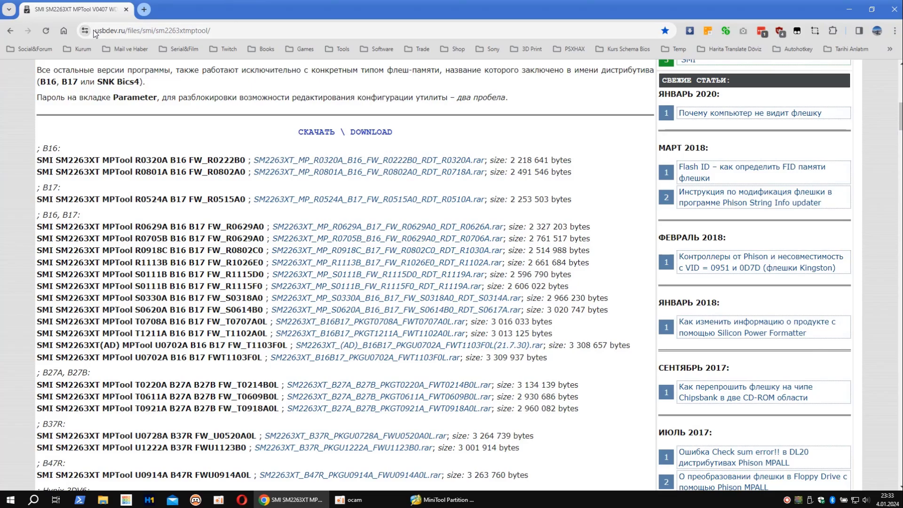
pyautogui.moveTo(96, 30); pyautogui.dragTo(221, 30)
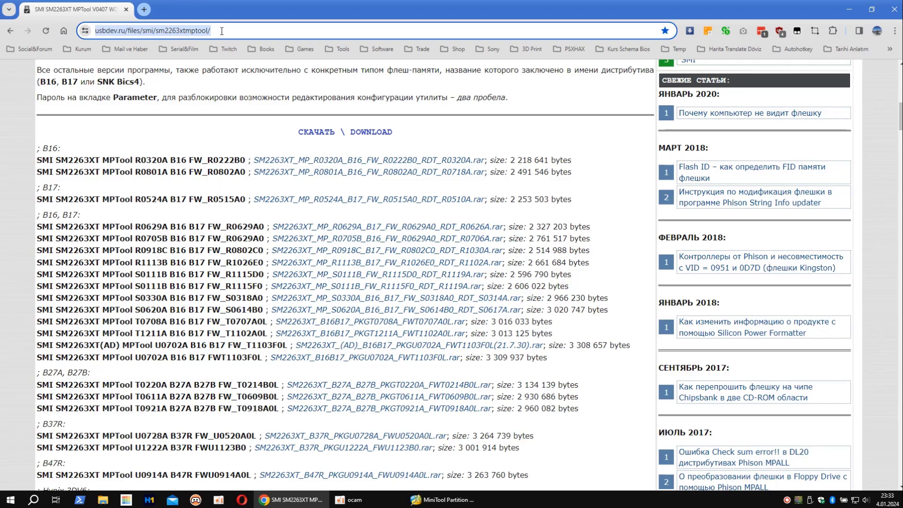
pyautogui.press('Return')
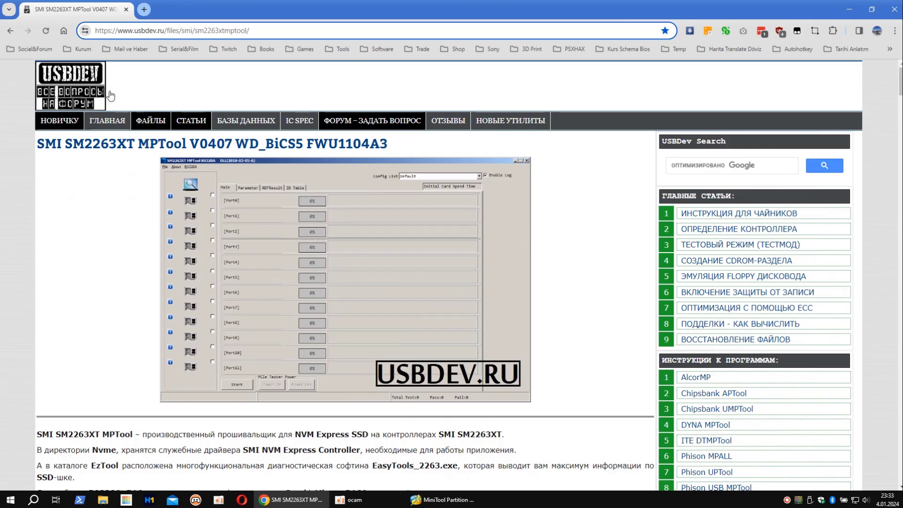
# Step: Review the SM2263XT MPTool page's description and its firmware downloads grouped by flash memory type, then minimize the browser
pyautogui.scroll(-2, 416, 235)
pyautogui.scroll(2, 416, 235)
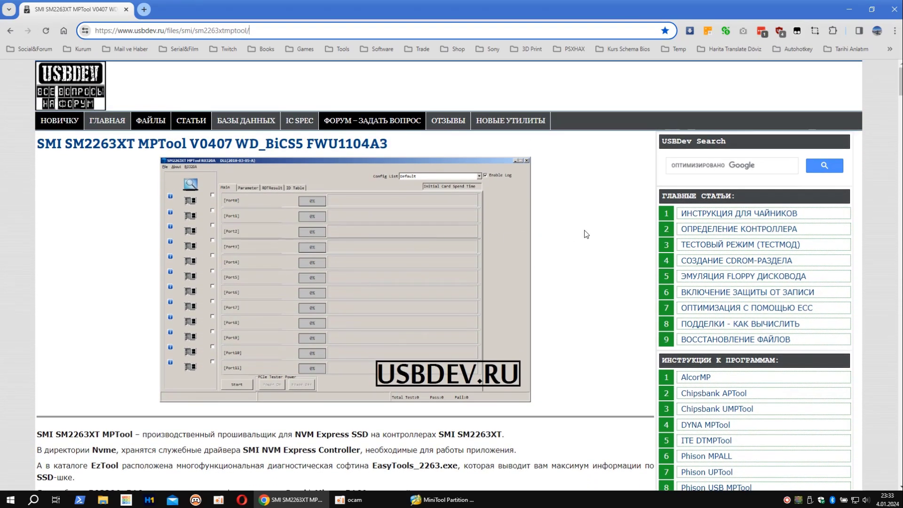
pyautogui.click(689, 167)
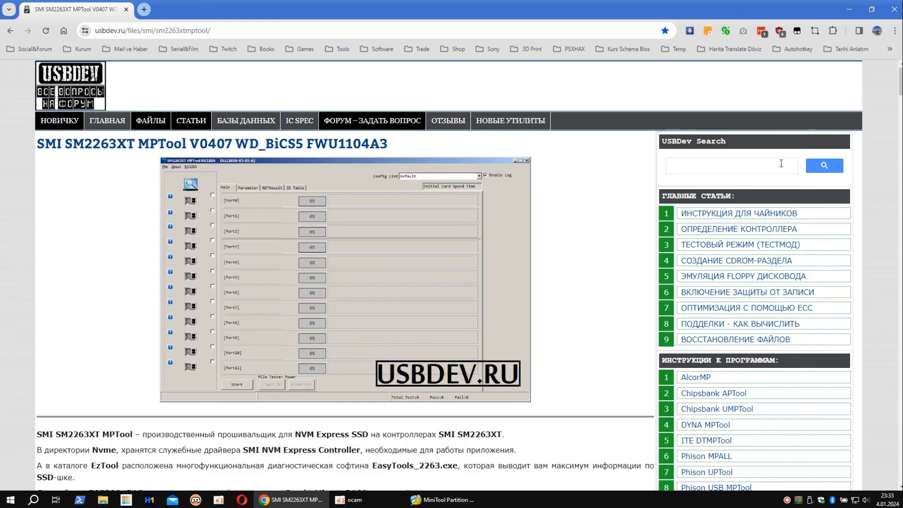
pyautogui.scroll(-1, 187, 225)
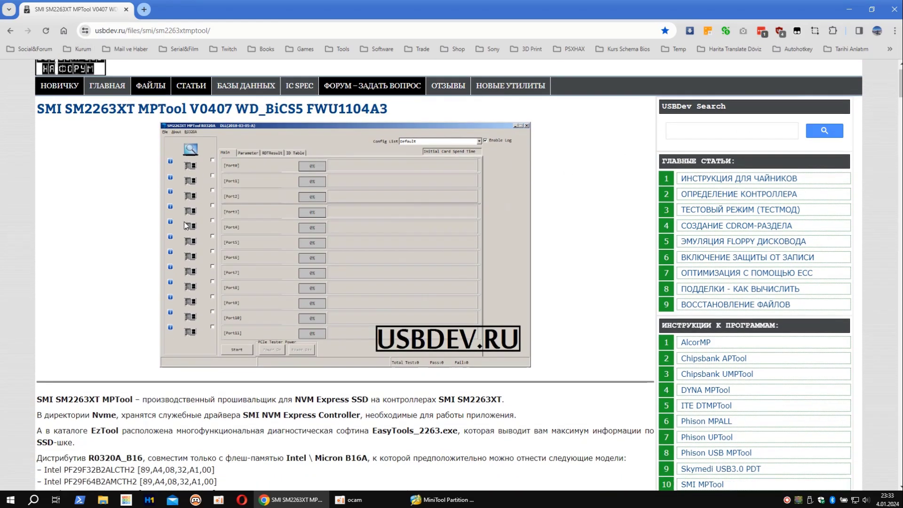
pyautogui.scroll(-5, 186, 226)
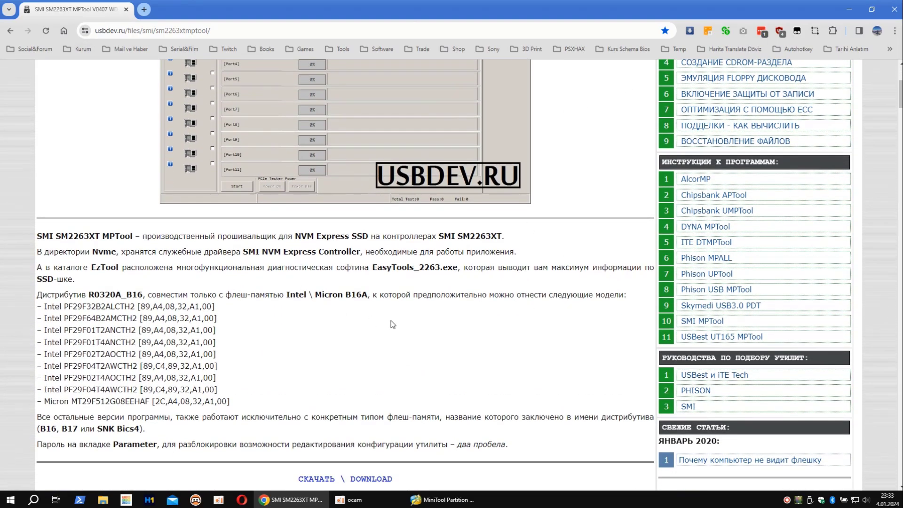
pyautogui.scroll(-8, 392, 324)
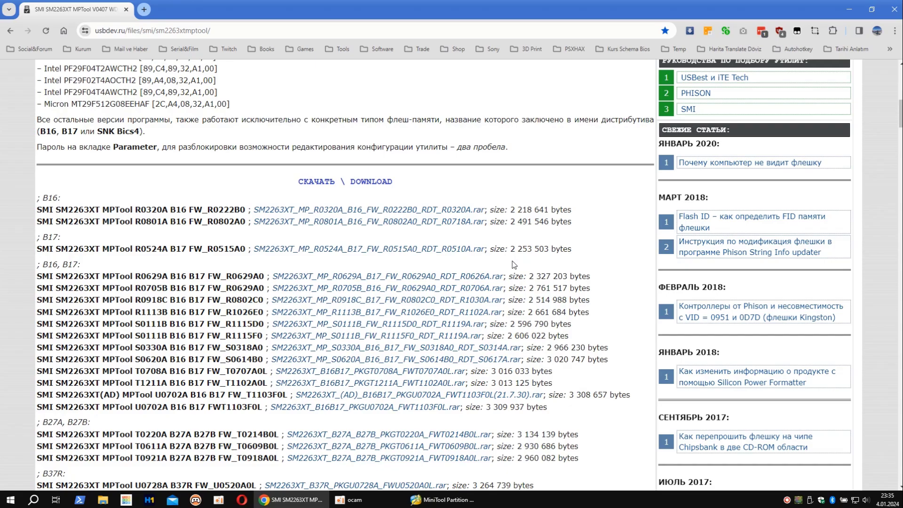
pyautogui.scroll(-1, 348, 345)
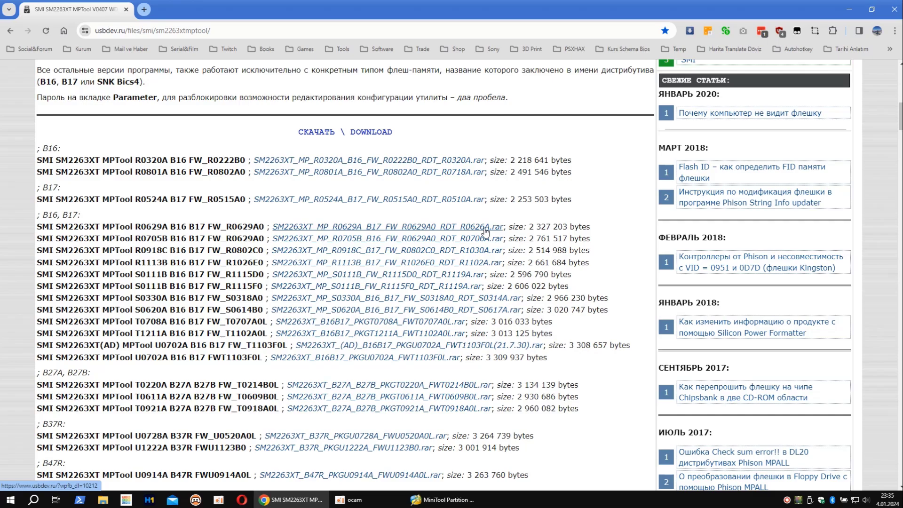
pyautogui.scroll(-3, 486, 231)
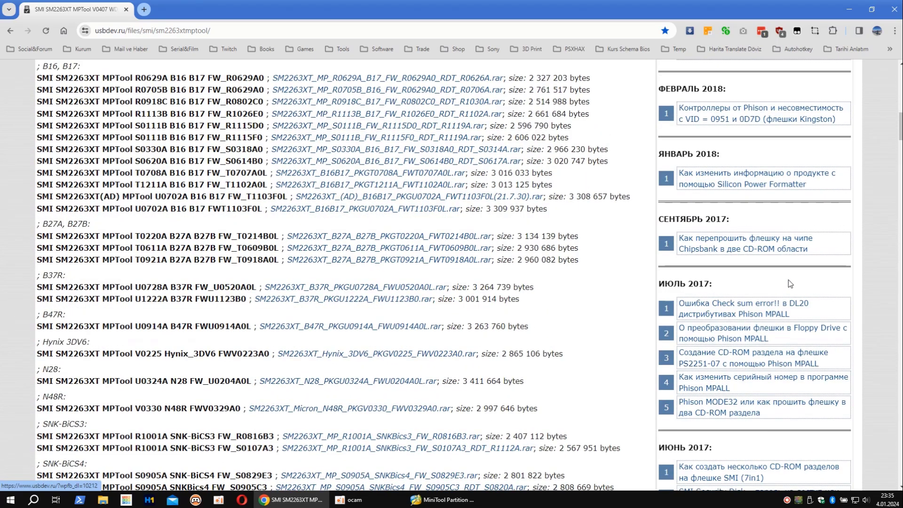
pyautogui.scroll(-2, 604, 264)
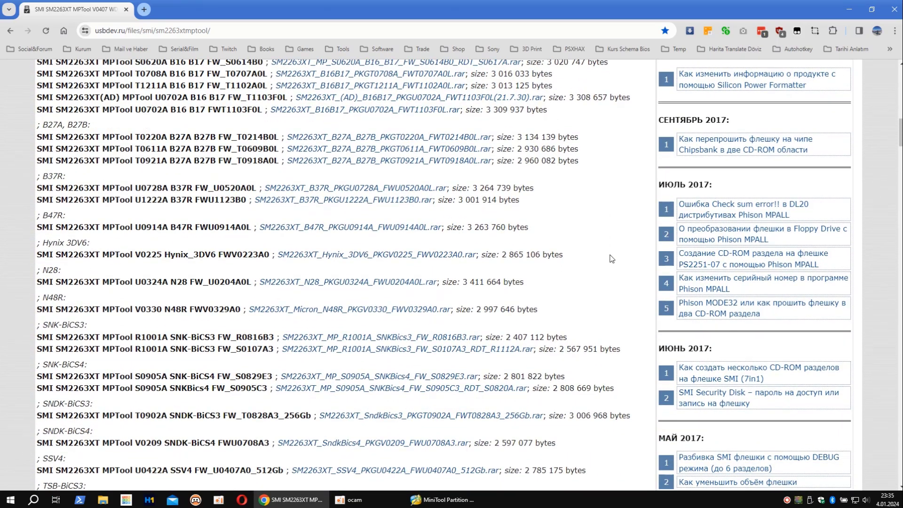
pyautogui.scroll(-2, 534, 260)
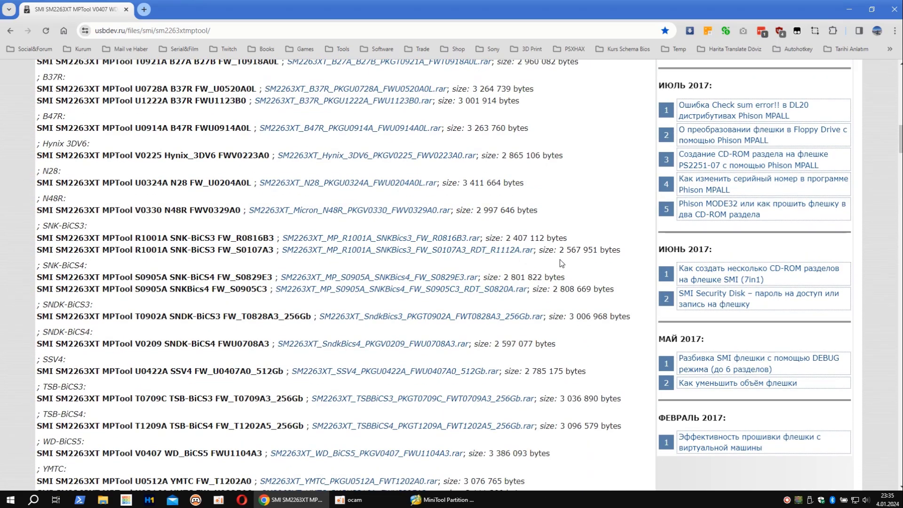
pyautogui.click(848, 10)
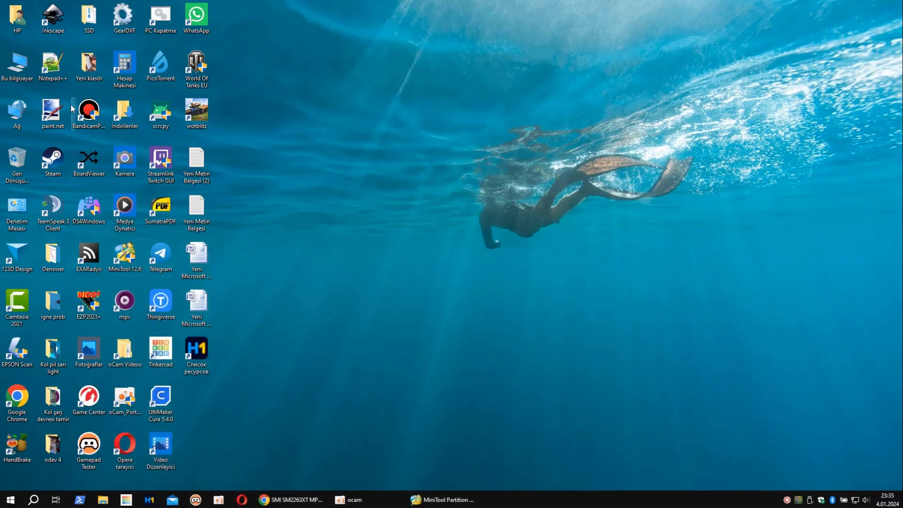
# Step: Open the desktop's SSD folder and run the smi_nvme_flash_id application from the nested smi_nvme_flash_id-0.272a folder
pyautogui.click(88, 21)
pyautogui.doubleClick(88, 22)
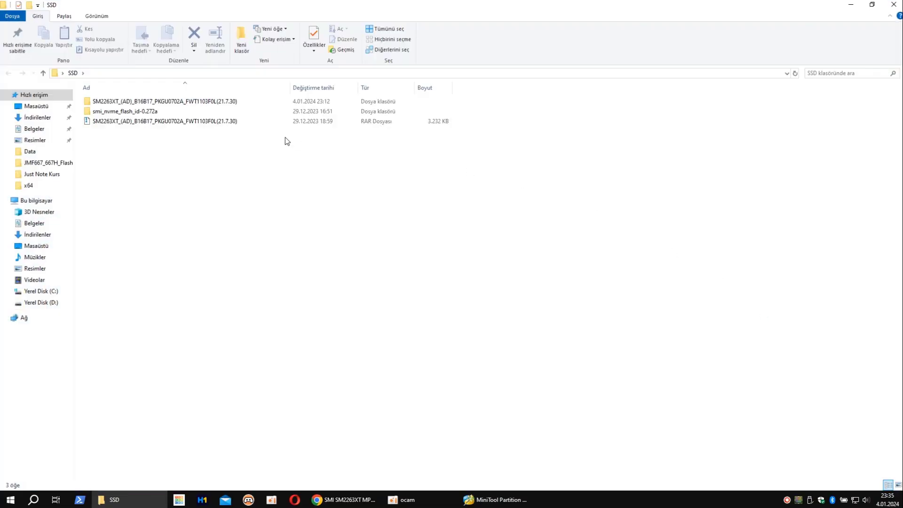
pyautogui.doubleClick(128, 113)
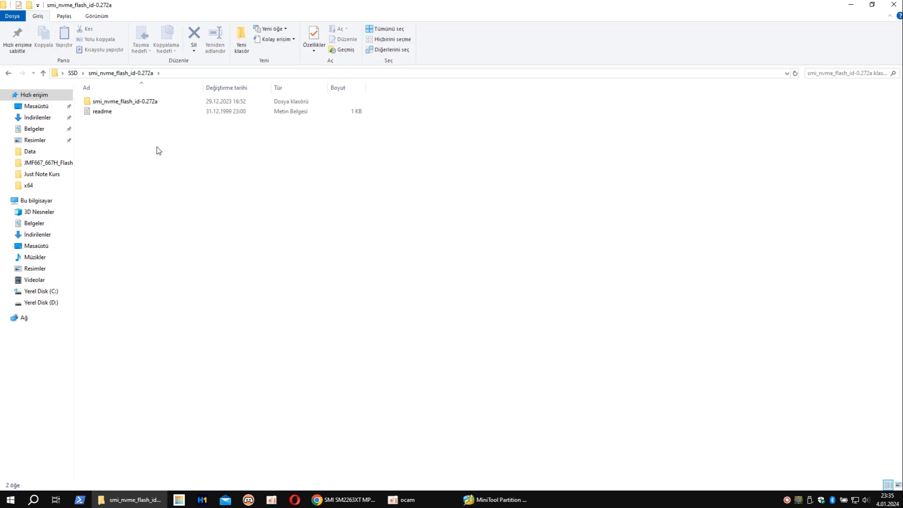
pyautogui.doubleClick(135, 102)
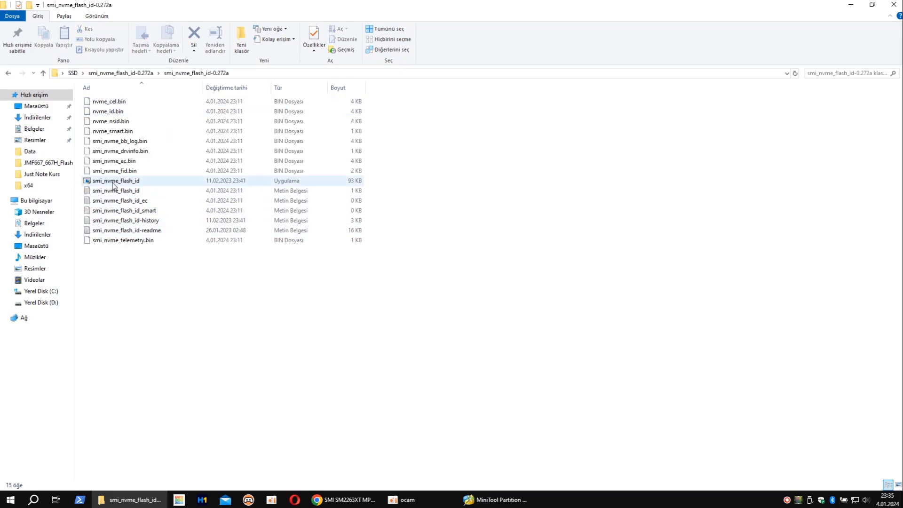
pyautogui.doubleClick(113, 182)
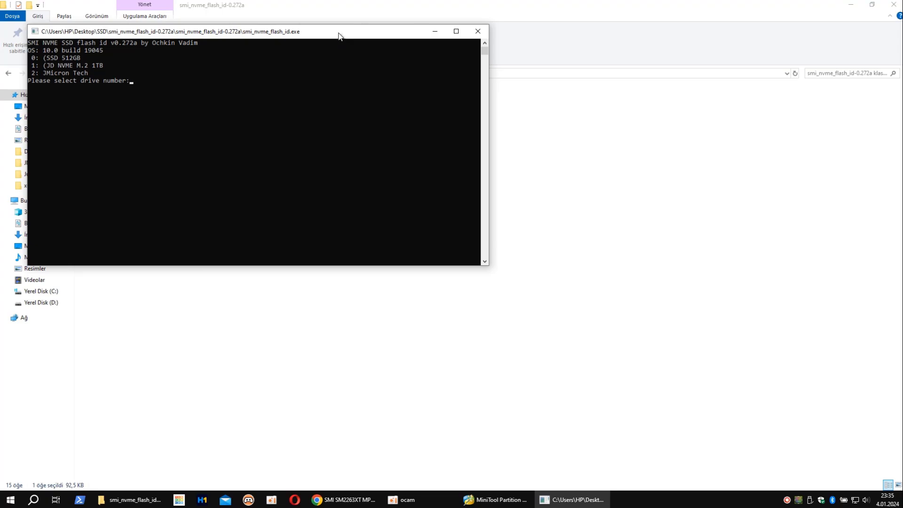
# Step: Move the console window clear of the file list and generate the flash ID report for drive number 2
pyautogui.moveTo(340, 32); pyautogui.dragTo(498, 194)
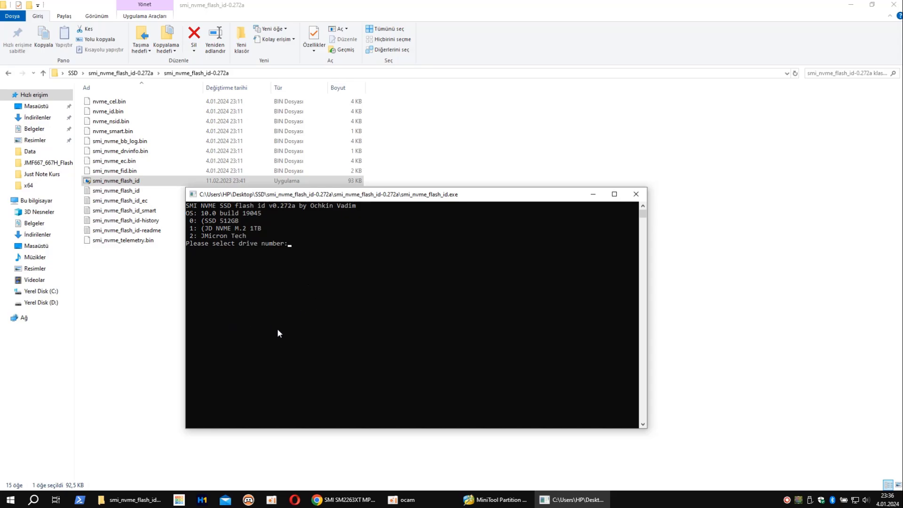
pyautogui.write('2')
pyautogui.press('Return')
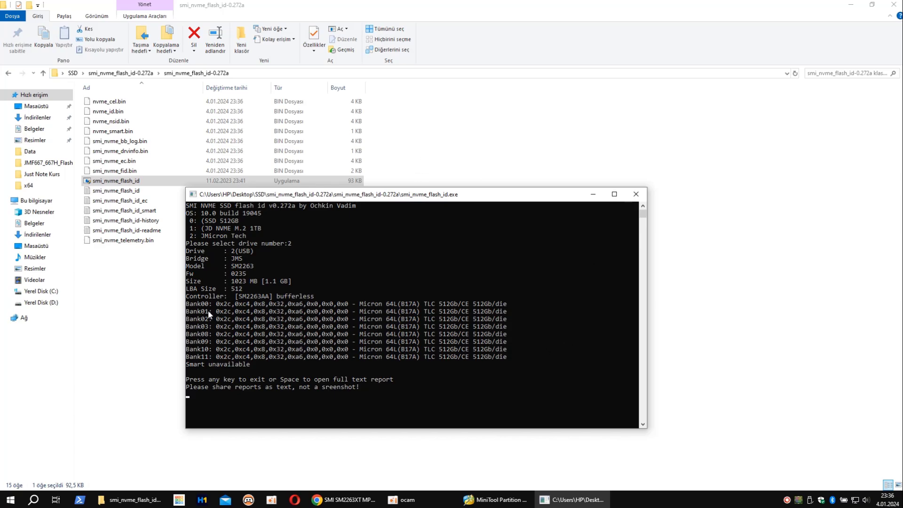
# Step: Examine the flash type, manufacturer and ID bytes in the report's bank lines, then close the console
pyautogui.moveTo(218, 303); pyautogui.dragTo(520, 359)
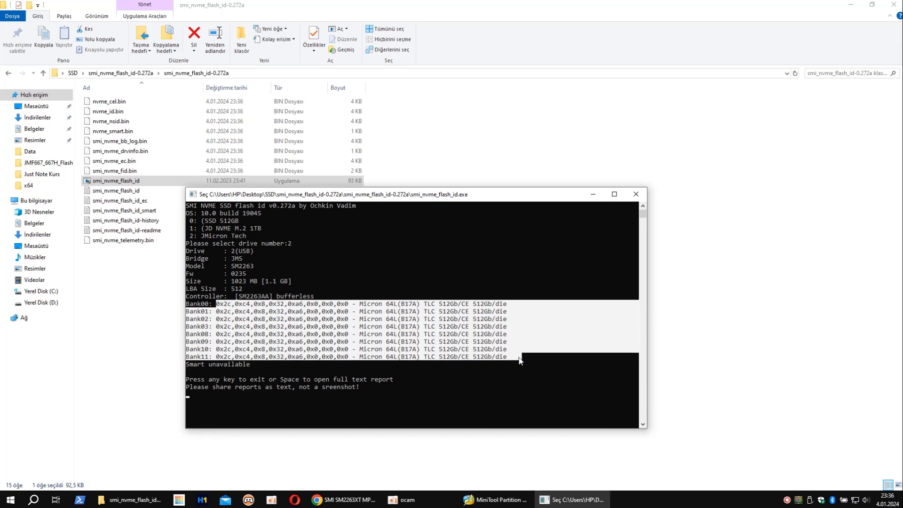
pyautogui.click(525, 374)
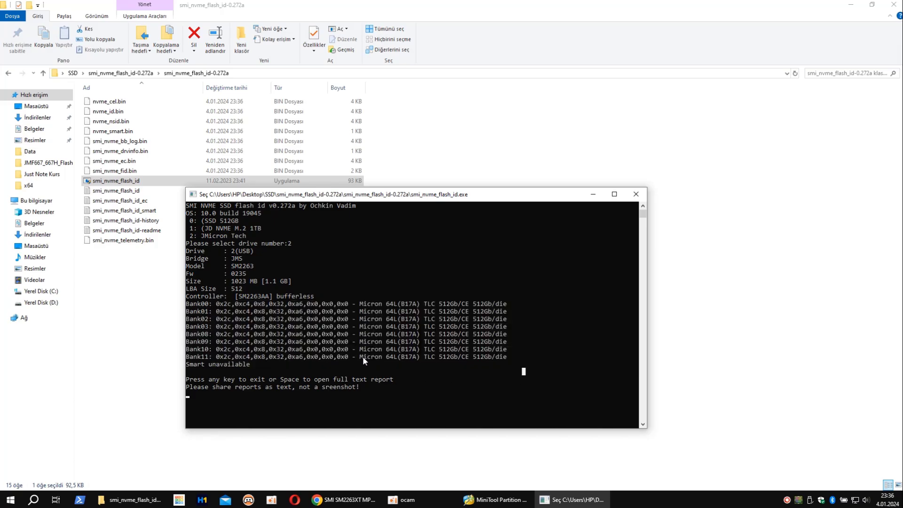
pyautogui.moveTo(360, 358); pyautogui.dragTo(414, 361)
pyautogui.click(448, 367)
pyautogui.moveTo(442, 358); pyautogui.dragTo(448, 358)
pyautogui.moveTo(216, 358); pyautogui.dragTo(347, 362)
pyautogui.rightClick(333, 359)
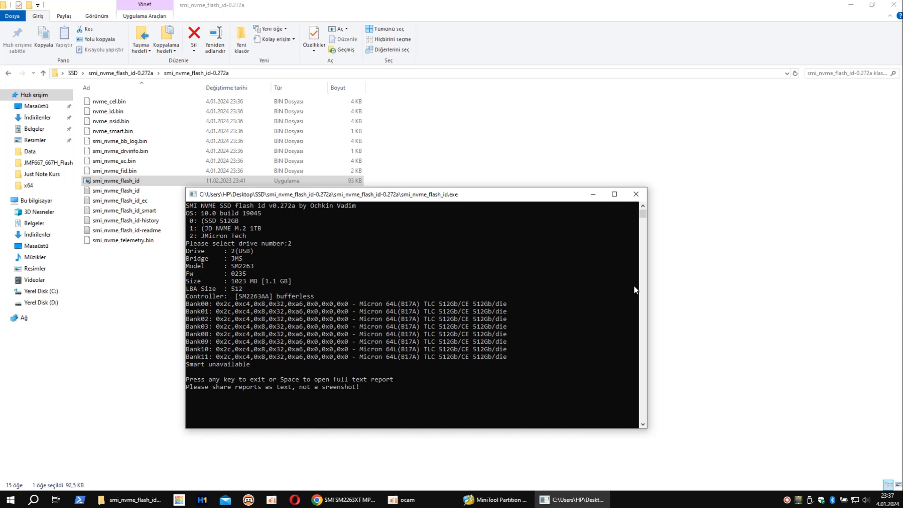
pyautogui.click(640, 200)
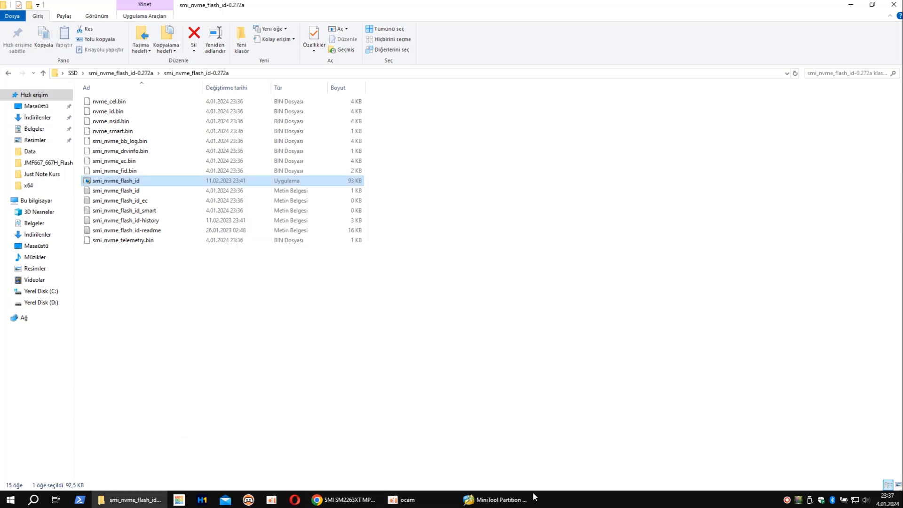
# Step: Return to the SSD folder and open the SM2263XT_(AD)_B16B17_PKGU0702A_FWT1103F0L(21.7.30) folder
pyautogui.click(158, 503)
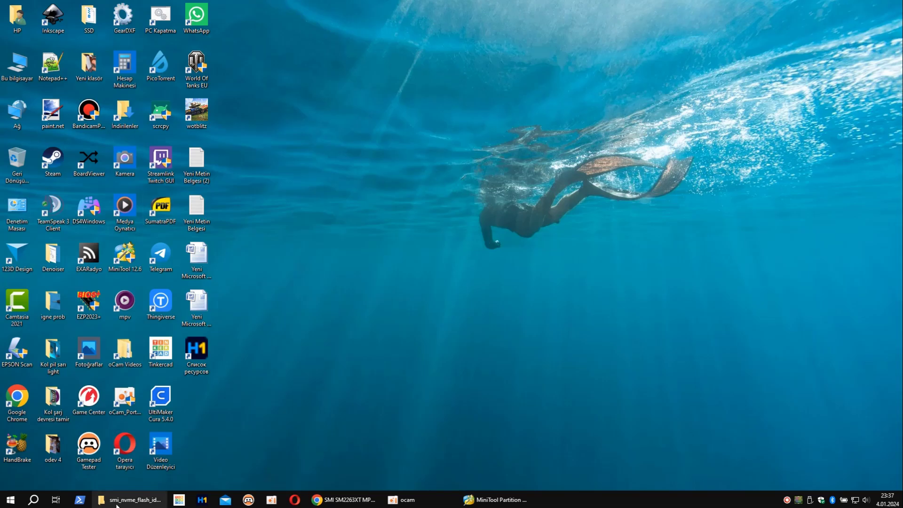
pyautogui.click(158, 503)
pyautogui.click(43, 74)
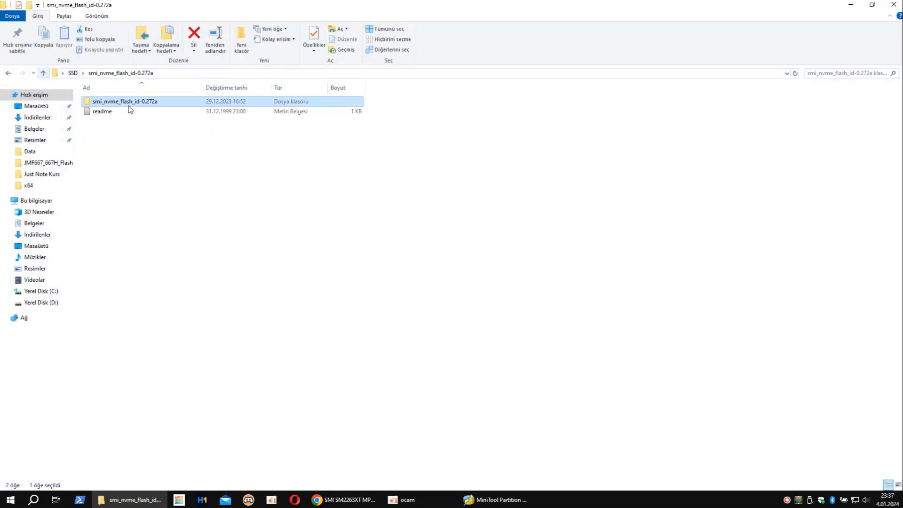
pyautogui.click(44, 74)
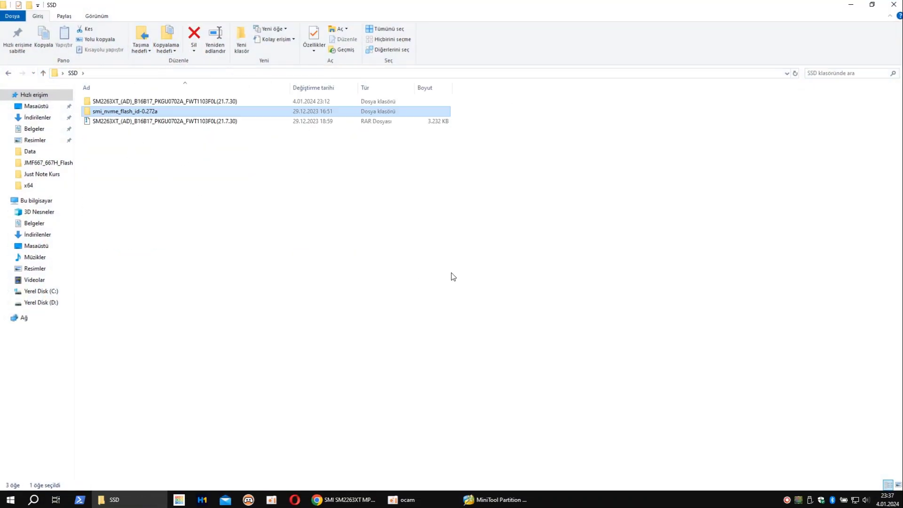
pyautogui.doubleClick(230, 102)
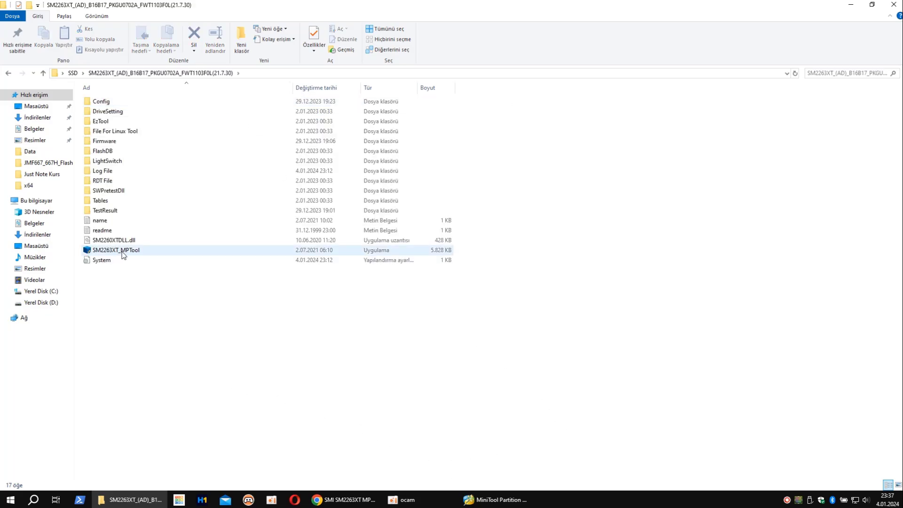
# Step: Switch to Chrome and highlight the SMI SM2263XT(AD) MPTool U0702A B16 B17 FW_T1103F0L entry in the download list
pyautogui.click(350, 501)
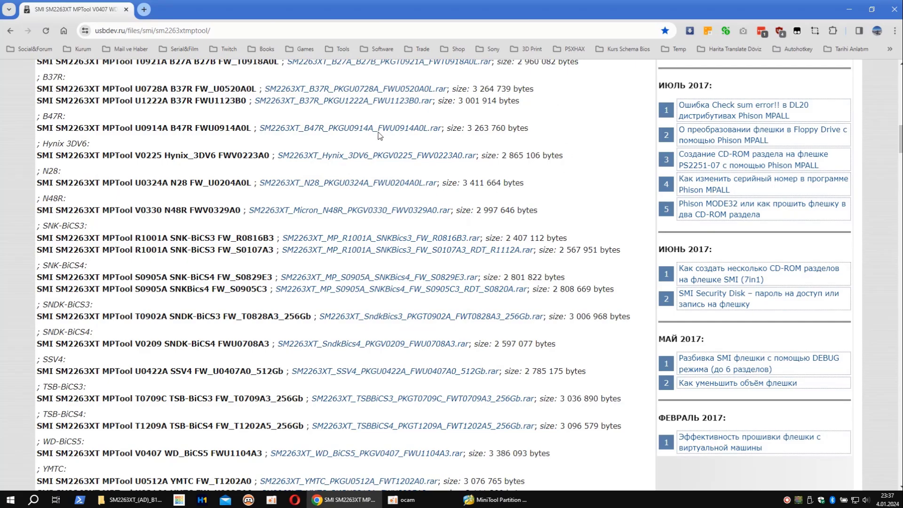
pyautogui.scroll(5, 359, 383)
pyautogui.scroll(3, 359, 384)
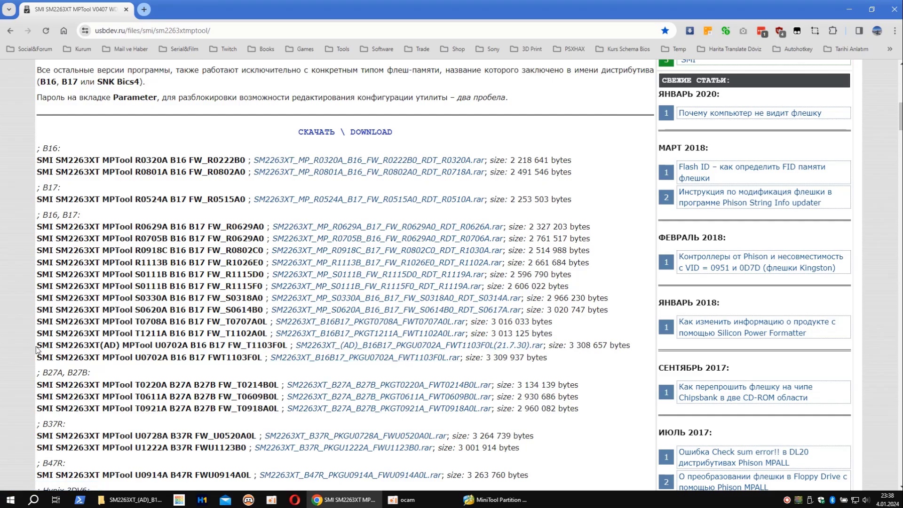
pyautogui.moveTo(37, 347); pyautogui.dragTo(547, 345)
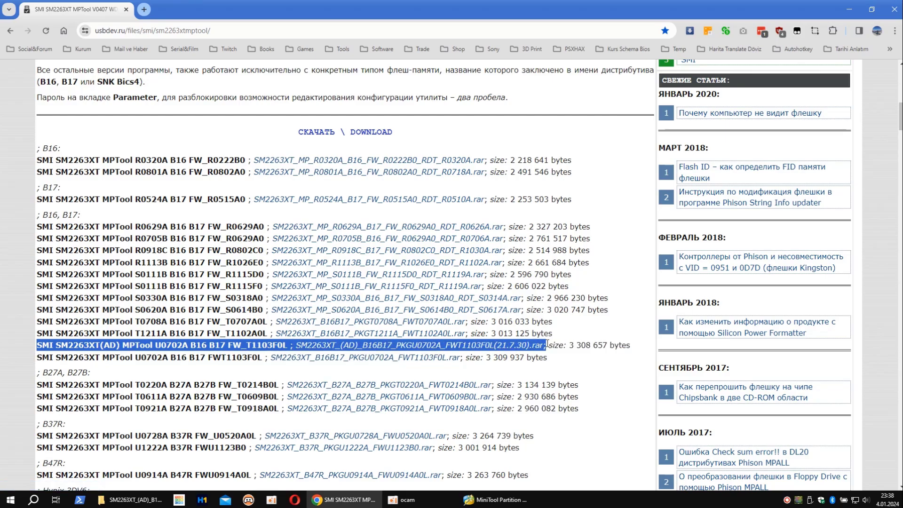
# Step: Mark the U0702A B16 B17 FW_T1103F0L download entry once more, then clear the text selection
pyautogui.click(580, 366)
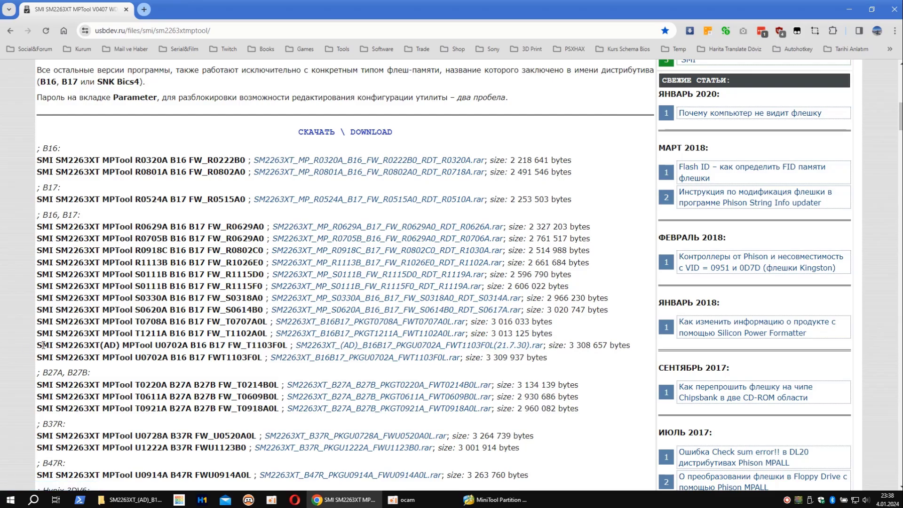
pyautogui.moveTo(37, 347); pyautogui.dragTo(544, 344)
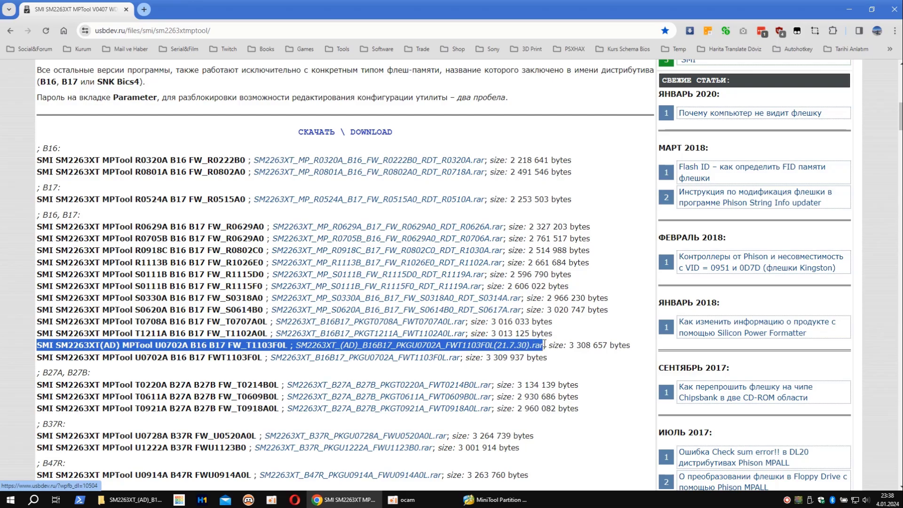
pyautogui.click(570, 366)
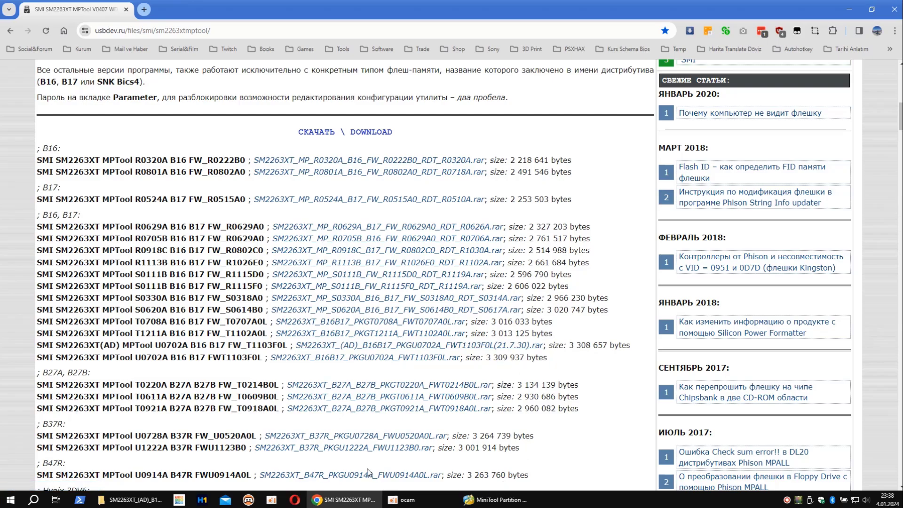
# Step: Switch to the opened package folder in File Explorer, launch SM2263XT_MPTool and show its parameter settings
pyautogui.click(144, 505)
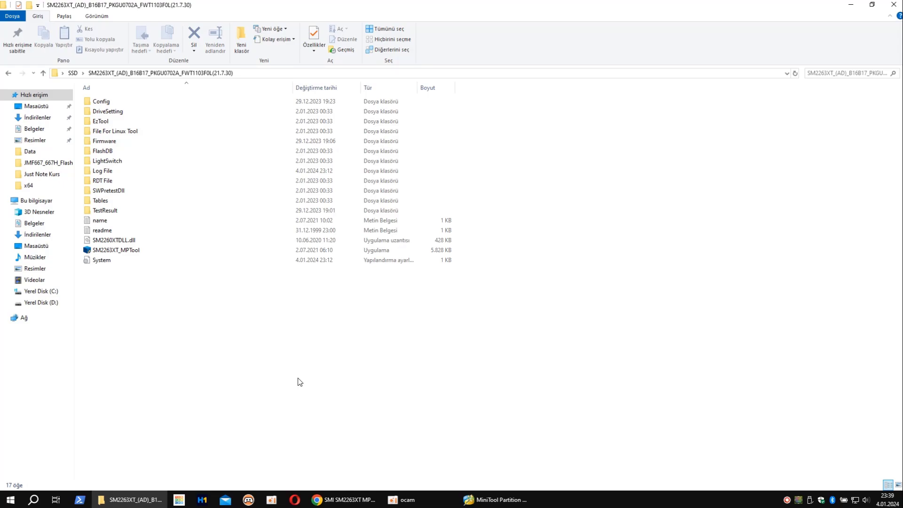
pyautogui.click(132, 254)
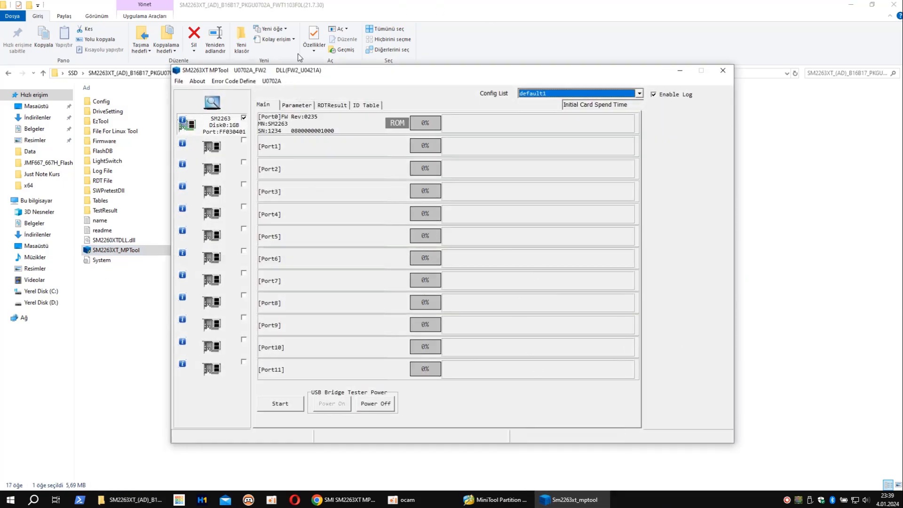
pyautogui.click(653, 94)
pyautogui.click(295, 107)
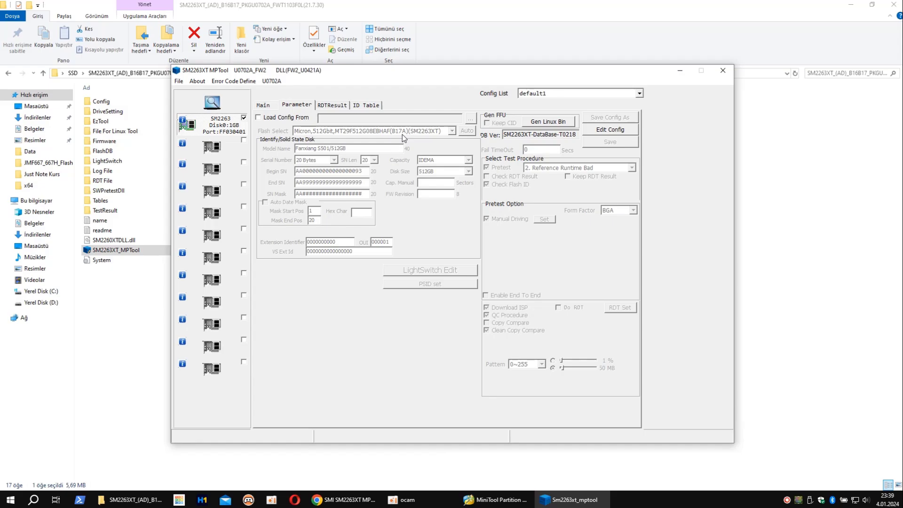
# Step: Compare the flash settings of the default and default1 configurations, leaving default1 selected
pyautogui.click(639, 93)
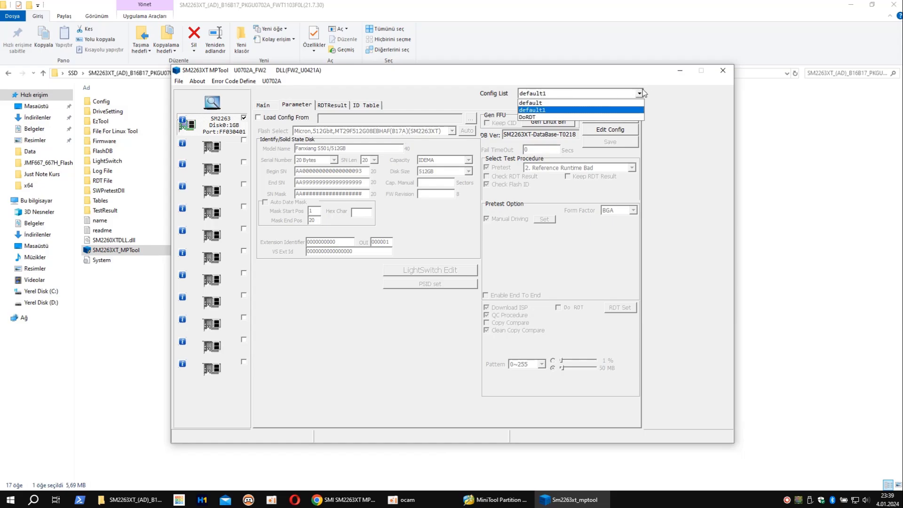
pyautogui.click(643, 90)
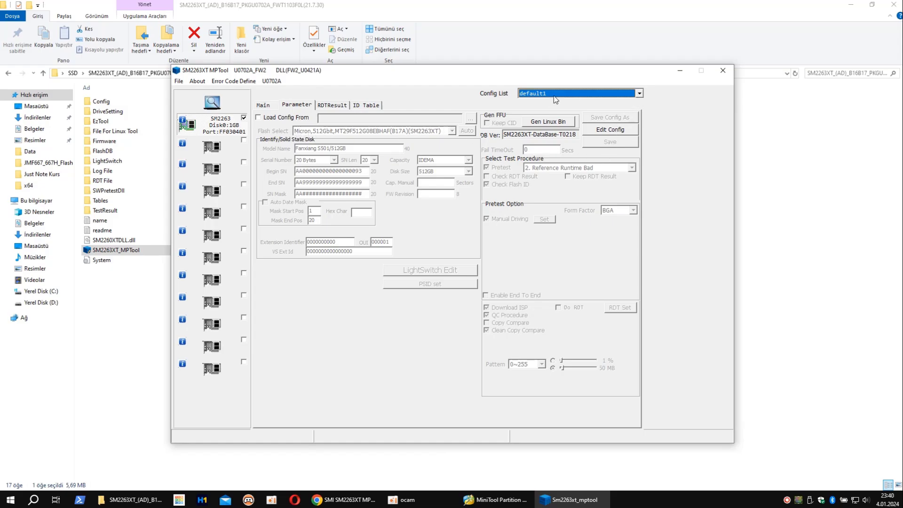
pyautogui.click(639, 95)
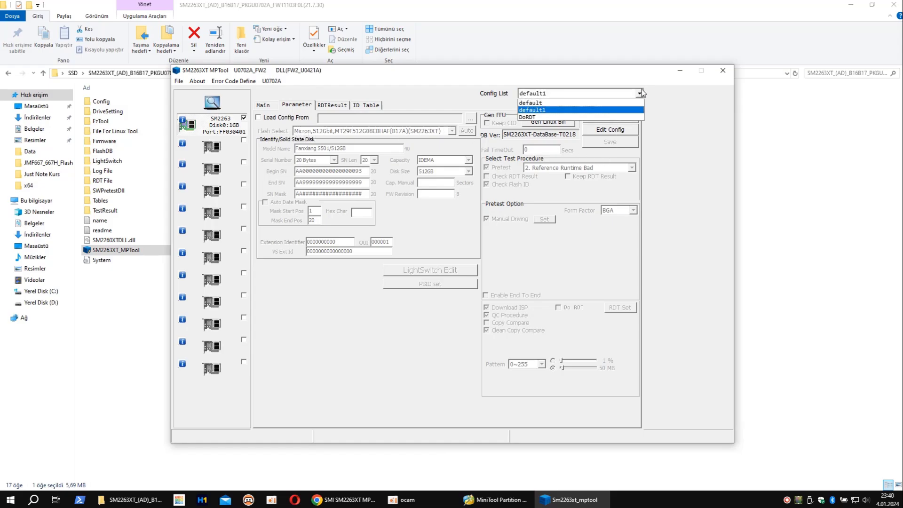
pyautogui.click(605, 103)
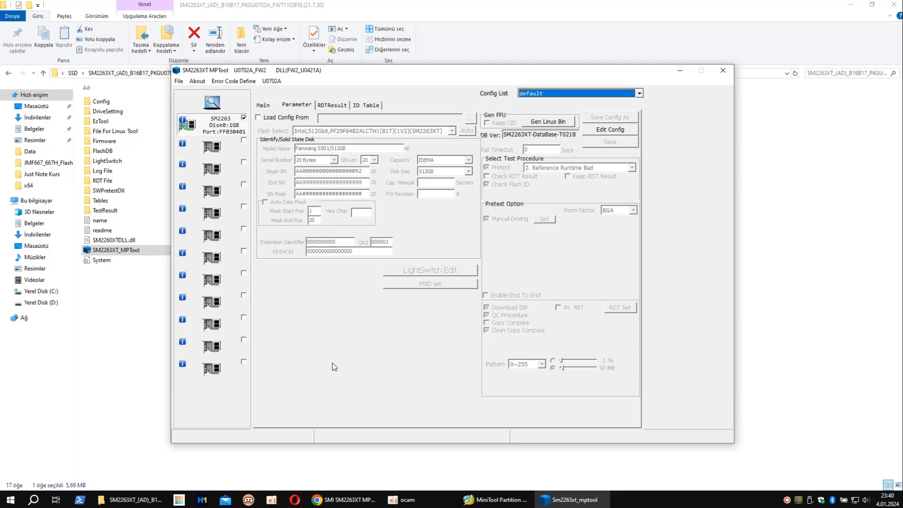
pyautogui.click(639, 94)
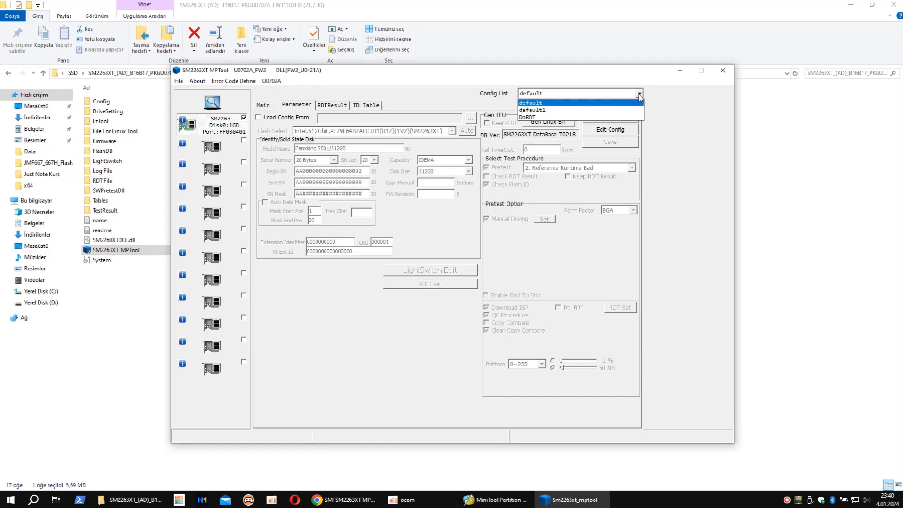
pyautogui.click(550, 110)
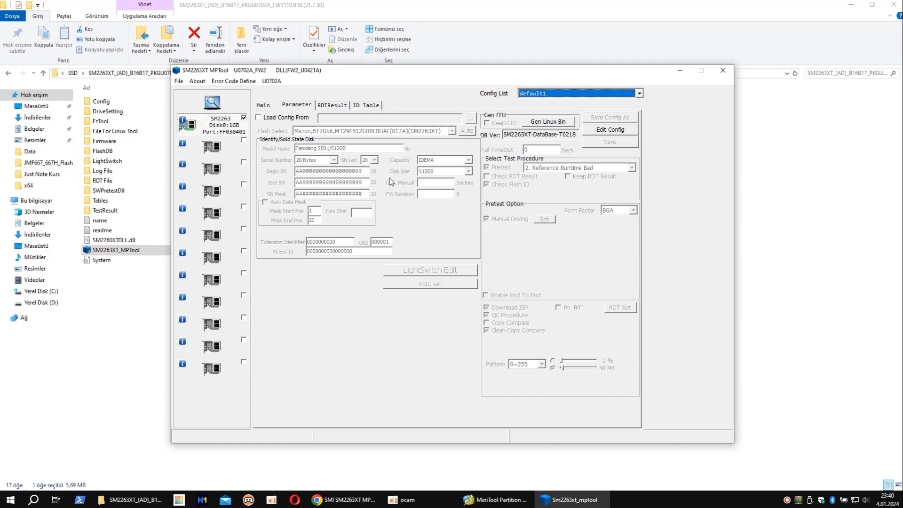
# Step: Unlock the default1 parameters for editing by entering the configuration password, then leave and reopen the parameters without changing anything
pyautogui.click(264, 106)
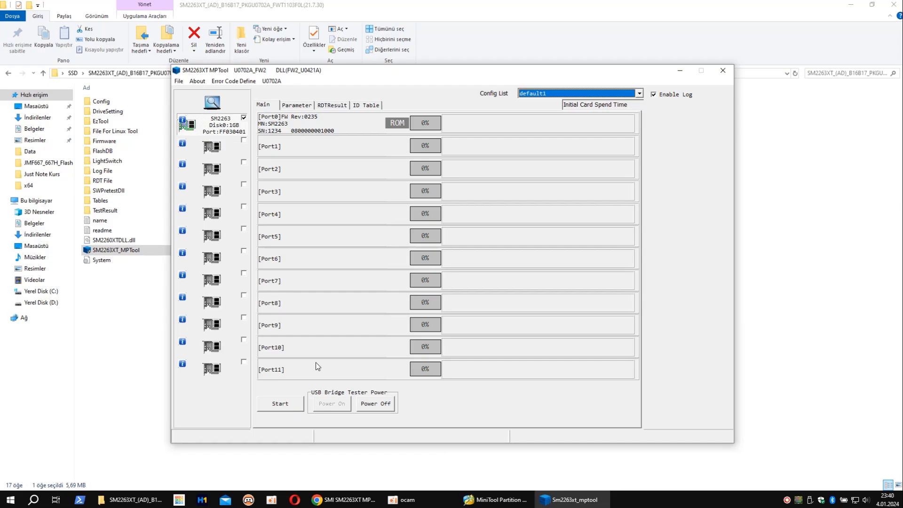
pyautogui.click(297, 105)
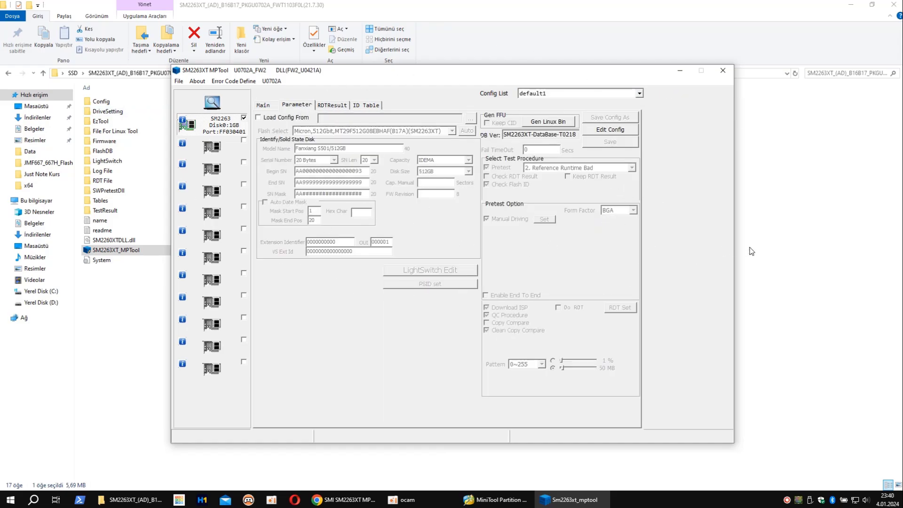
pyautogui.click(633, 130)
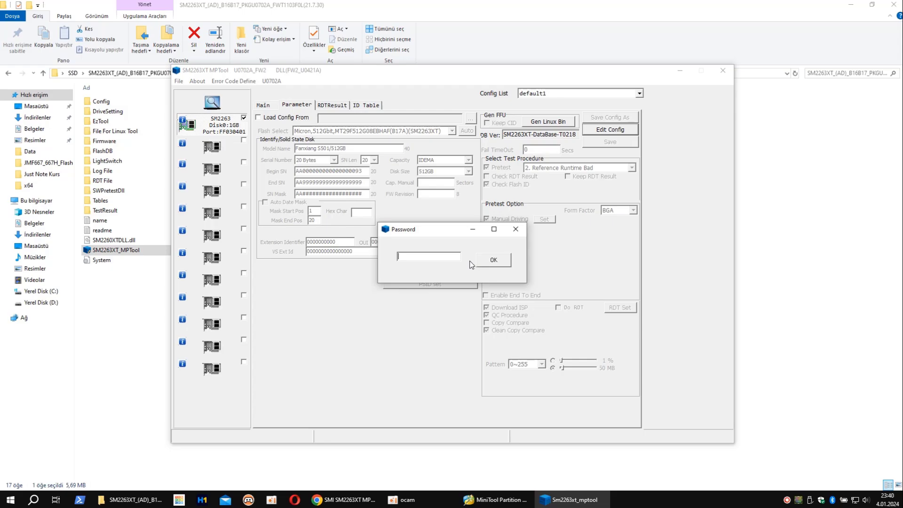
pyautogui.click(497, 262)
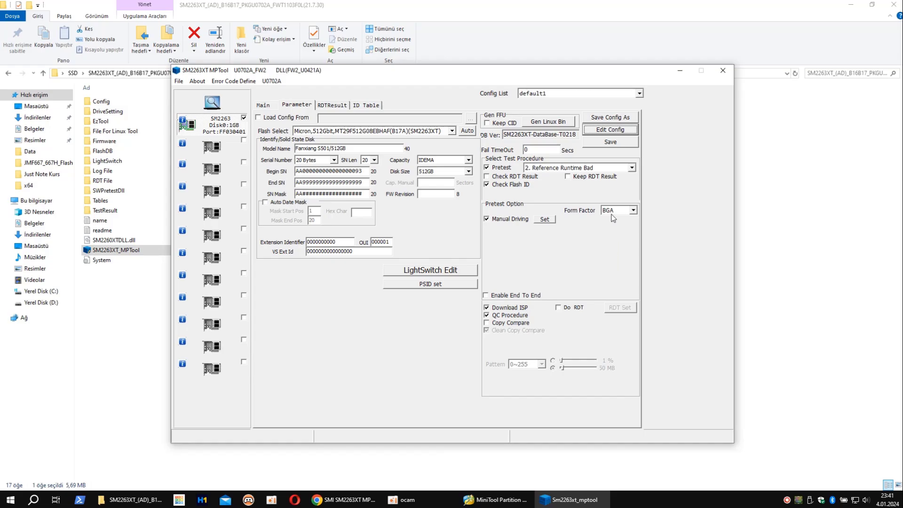
pyautogui.click(265, 106)
pyautogui.click(297, 105)
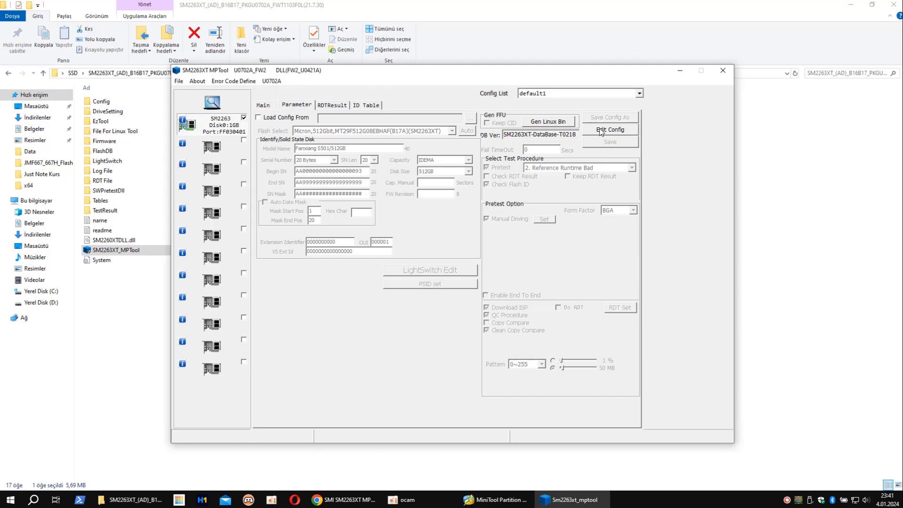
# Step: Run the firmware flashing process on the SM2263 drive at Port0 with the default1 configuration, and stop the session once it completes
pyautogui.click(264, 105)
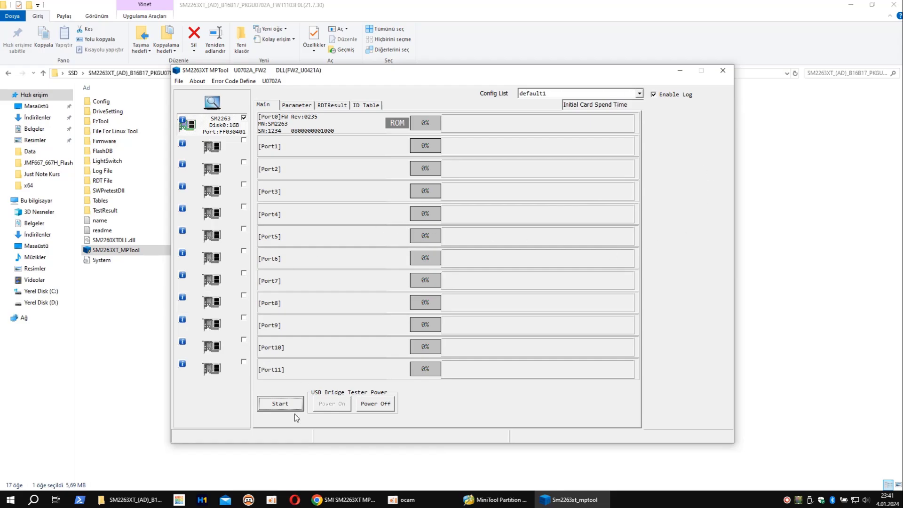
pyautogui.click(278, 407)
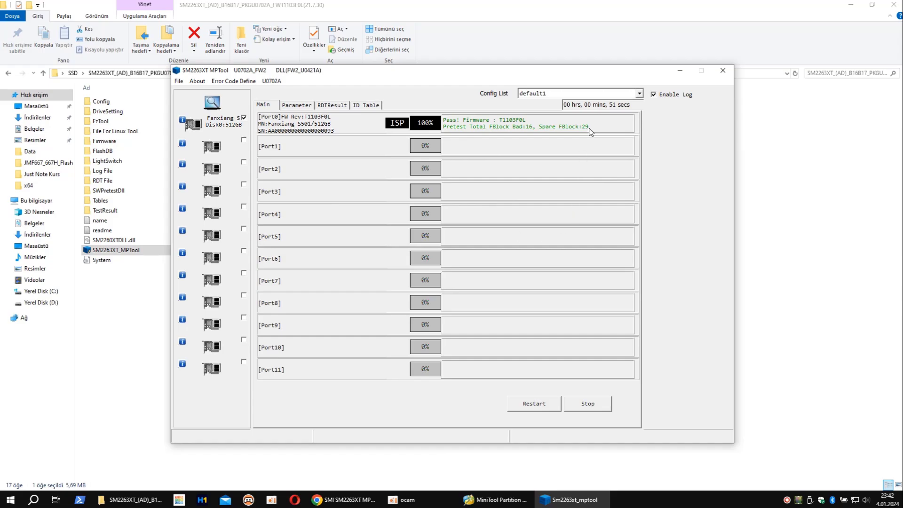
pyautogui.click(608, 405)
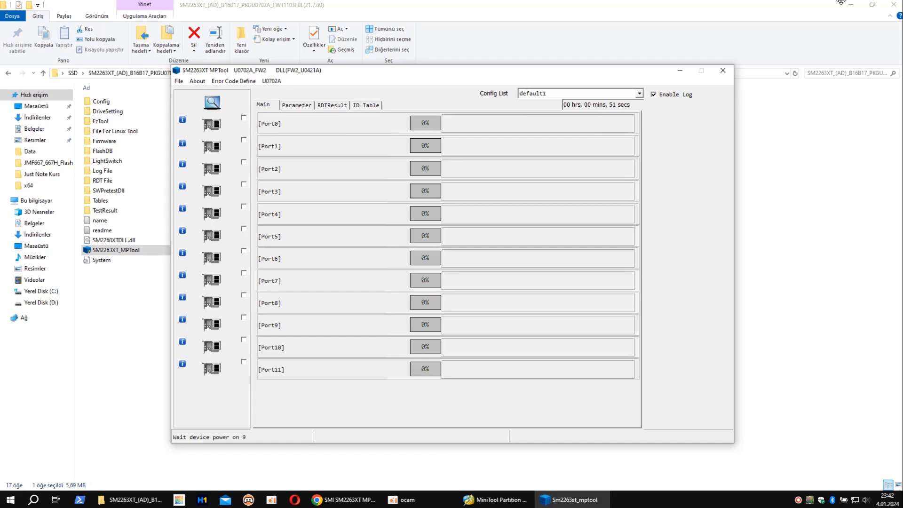
# Step: Close MPTool and its package folder, and minimize Chrome to reach the desktop
pyautogui.click(724, 73)
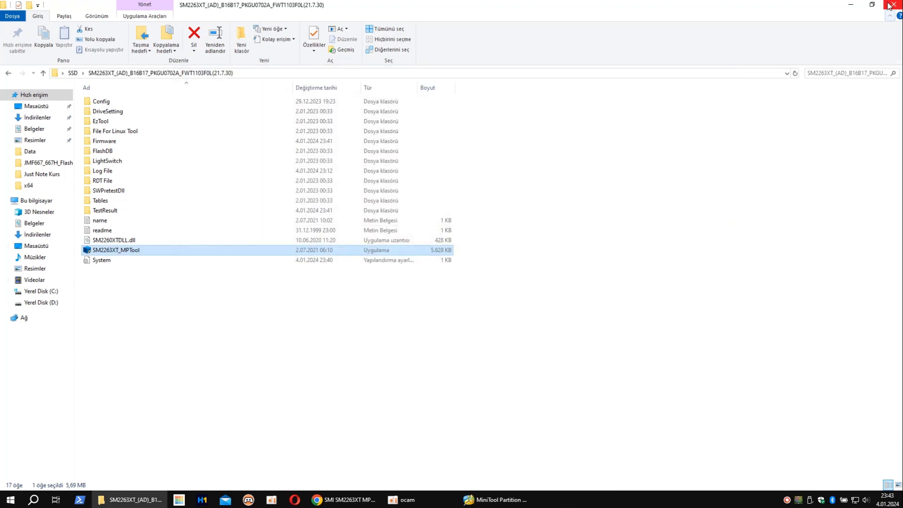
pyautogui.click(891, 5)
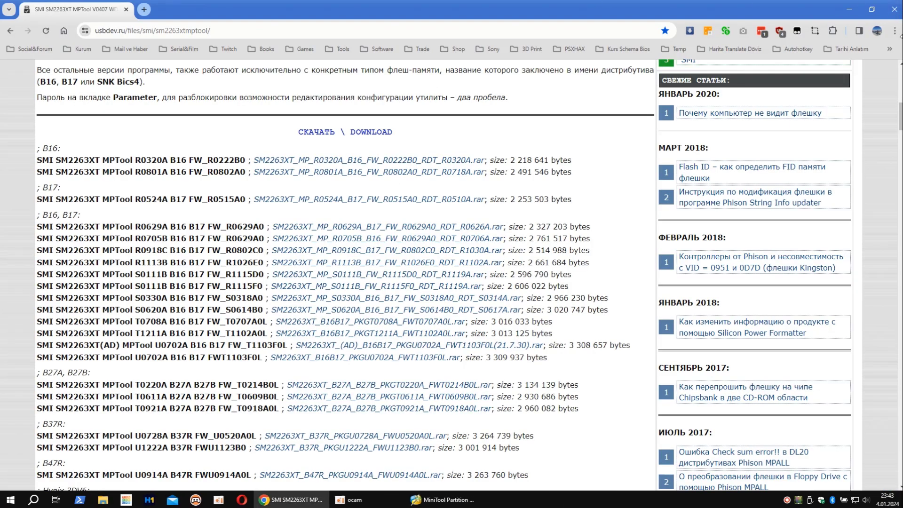
pyautogui.click(848, 10)
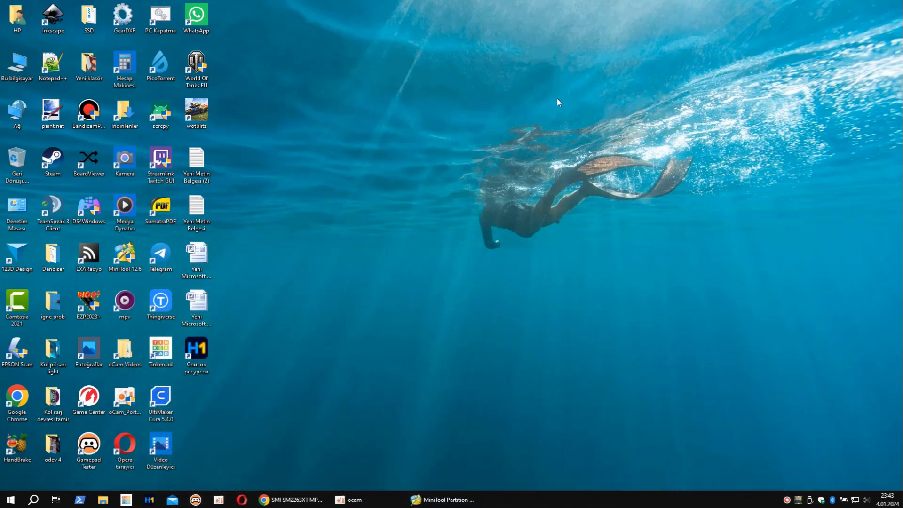
# Step: Check the drives listed in This PC, then switch to MiniTool Partition Wizard and inspect Disk 3 and its unallocated space
pyautogui.doubleClick(11, 72)
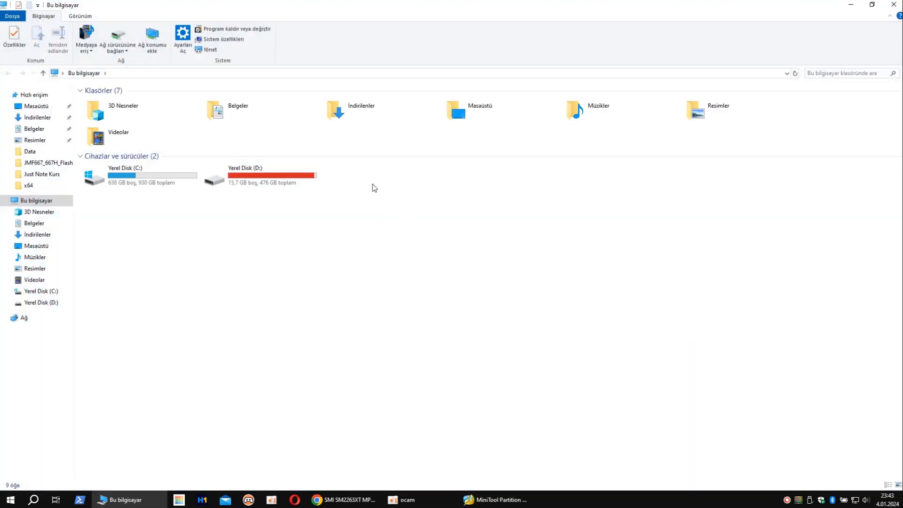
pyautogui.click(850, 5)
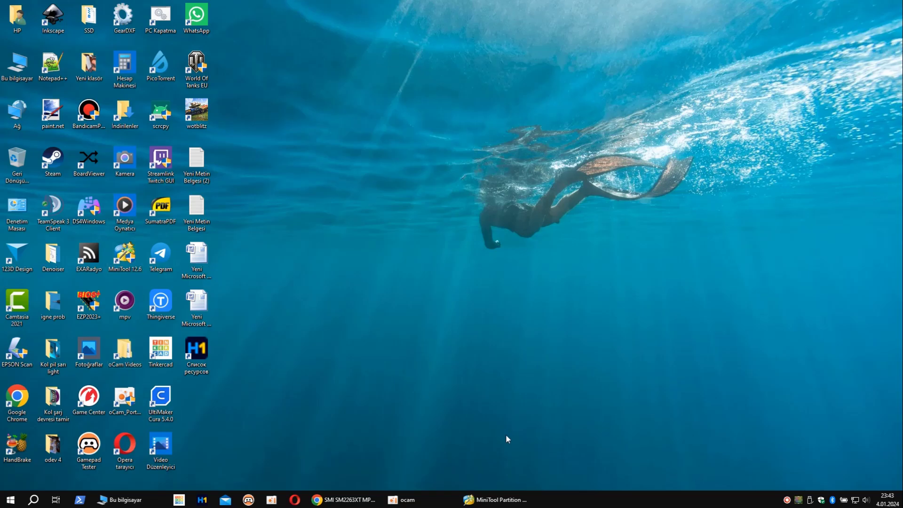
pyautogui.click(516, 504)
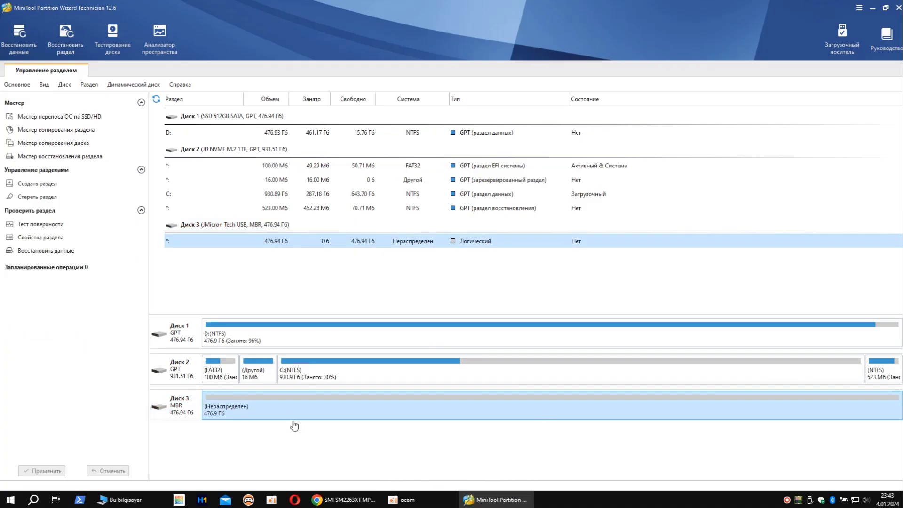
pyautogui.click(173, 419)
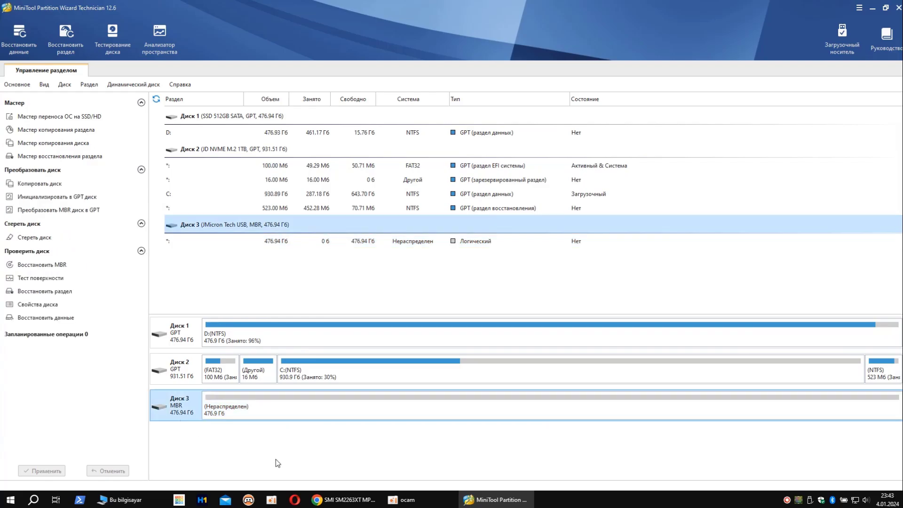
pyautogui.click(249, 415)
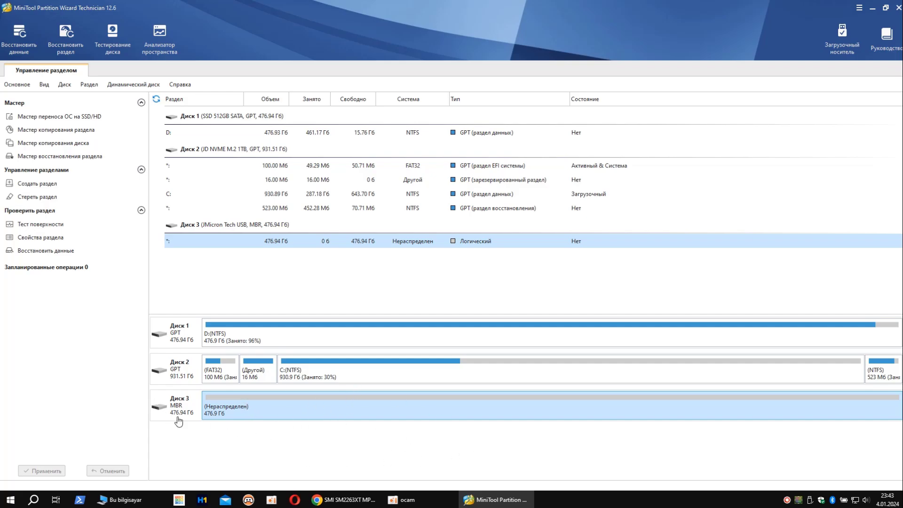
# Step: Create a primary exFAT partition with drive letter E: across the full 476.94 GB of unallocated space on Disk 3
pyautogui.rightClick(254, 414)
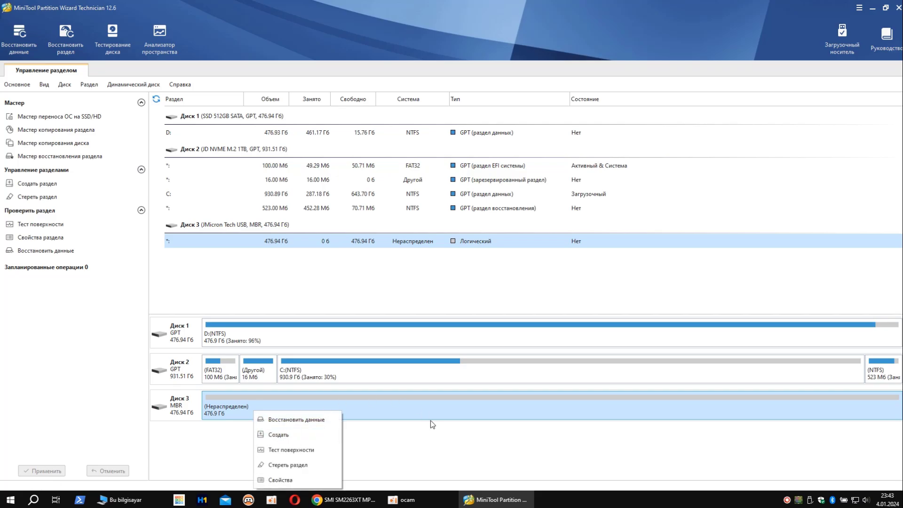
pyautogui.click(433, 436)
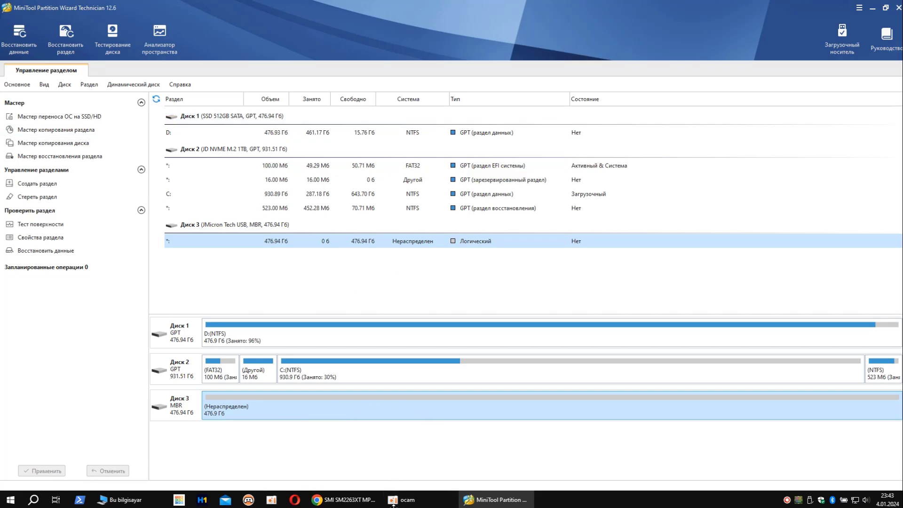
pyautogui.rightClick(324, 410)
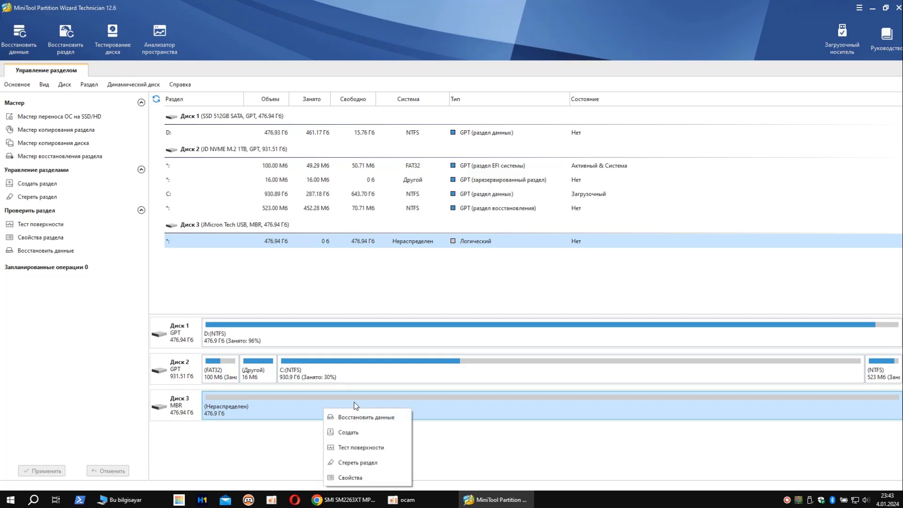
pyautogui.click(369, 432)
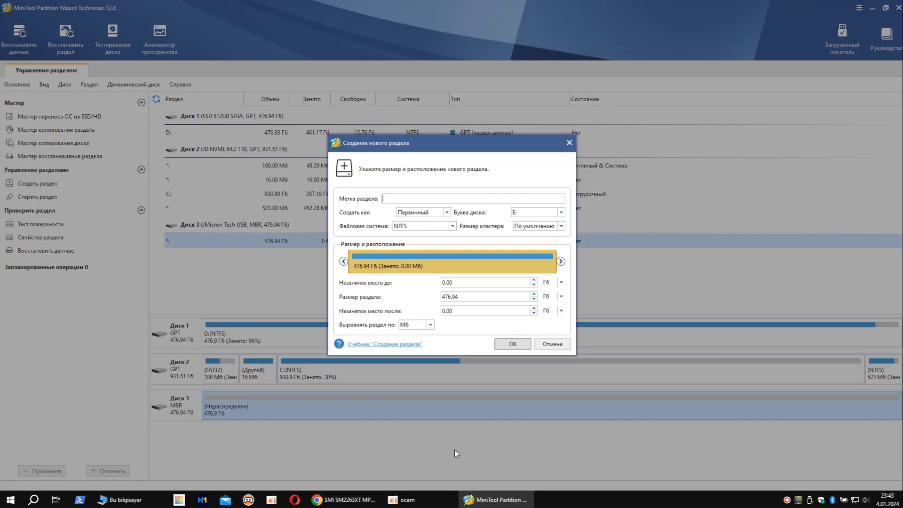
pyautogui.click(453, 227)
pyautogui.click(404, 250)
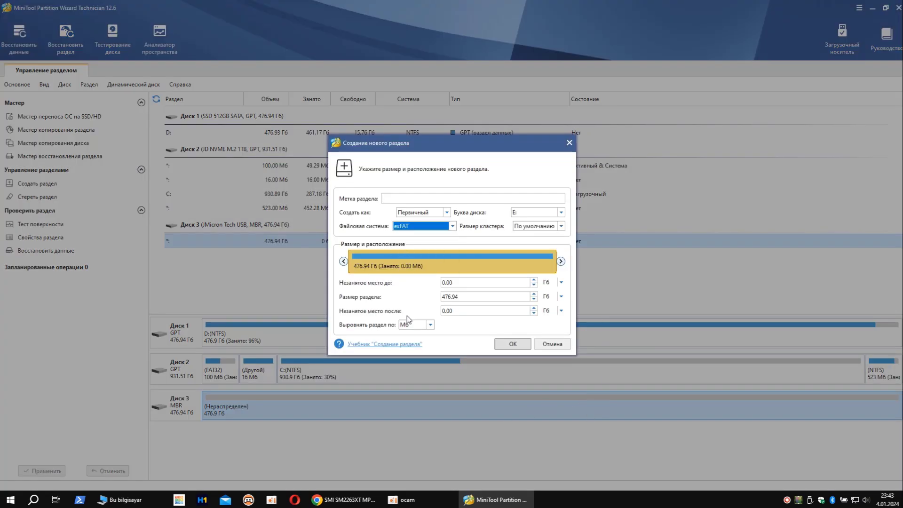
pyautogui.click(513, 344)
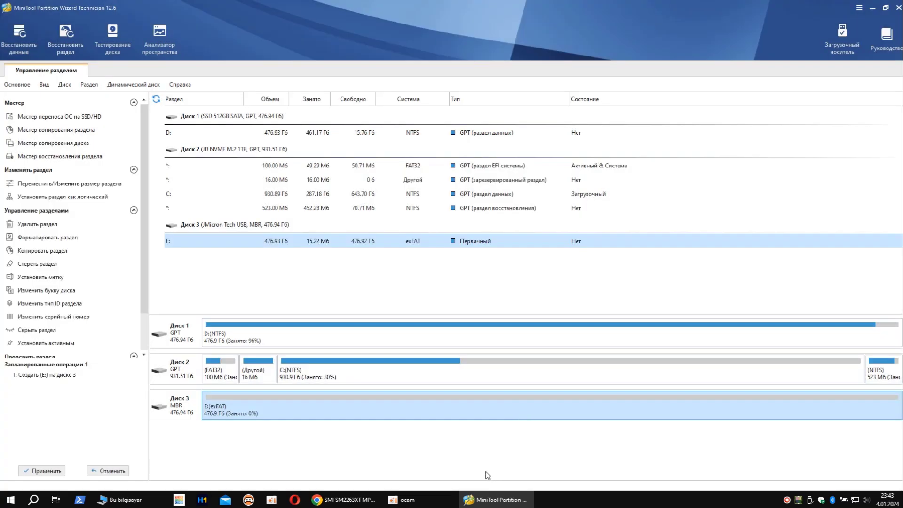
# Step: Apply the pending partition creation to Disk 3, dismiss the completion notice, and select Disk 3
pyautogui.click(26, 470)
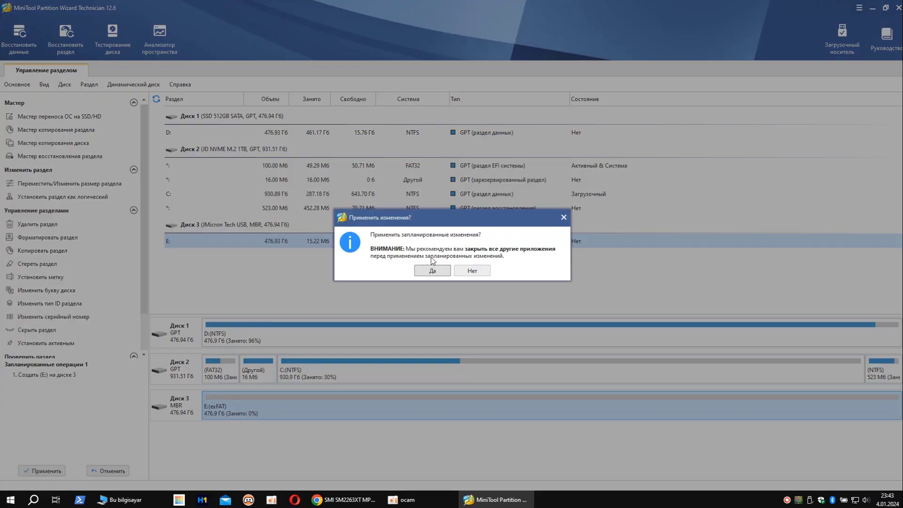
pyautogui.click(432, 270)
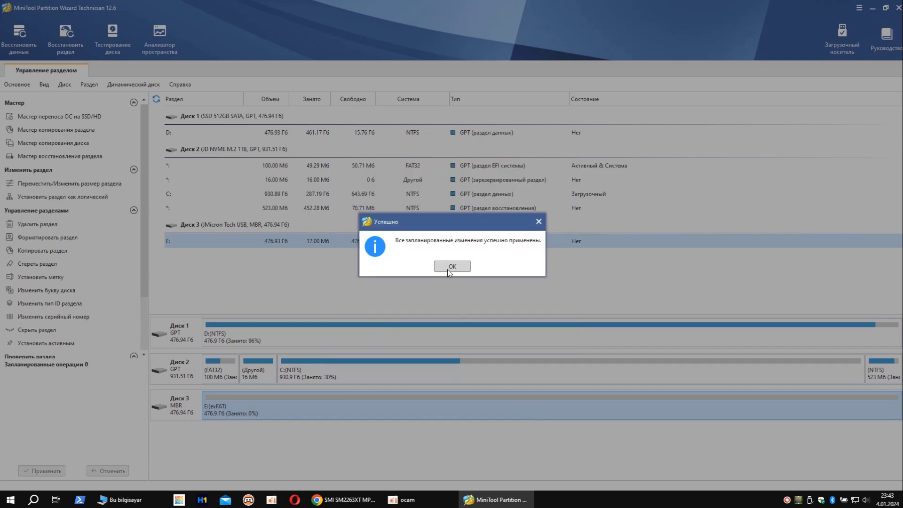
pyautogui.click(449, 266)
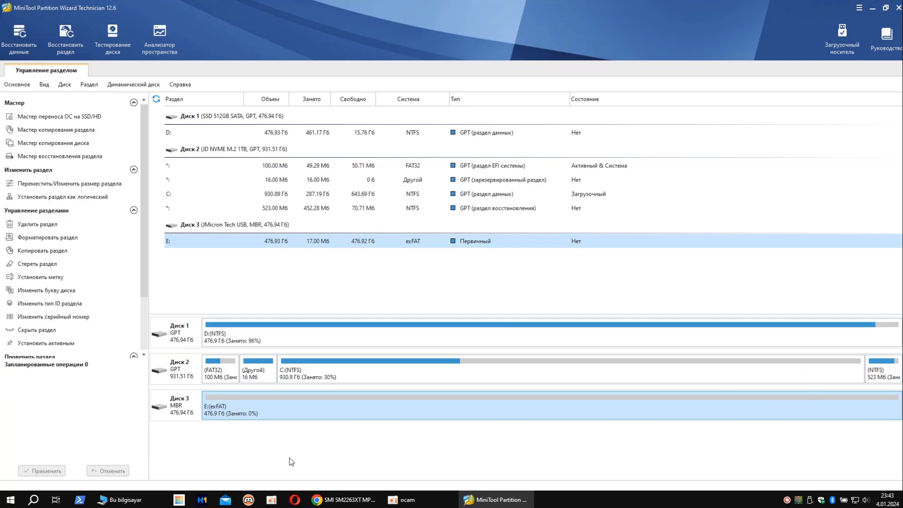
pyautogui.click(186, 417)
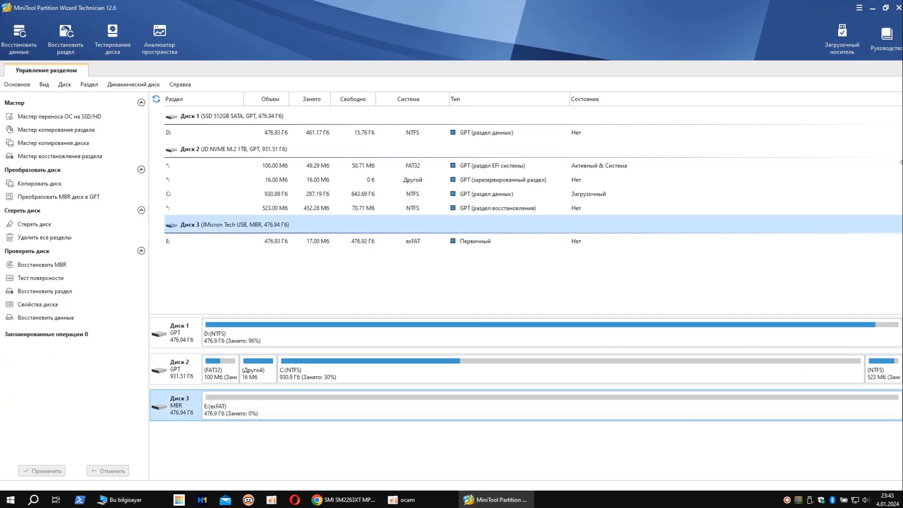
# Step: Switch to This PC in File Explorer, maximize the window, and check the contents of the new E: drive
pyautogui.click(872, 8)
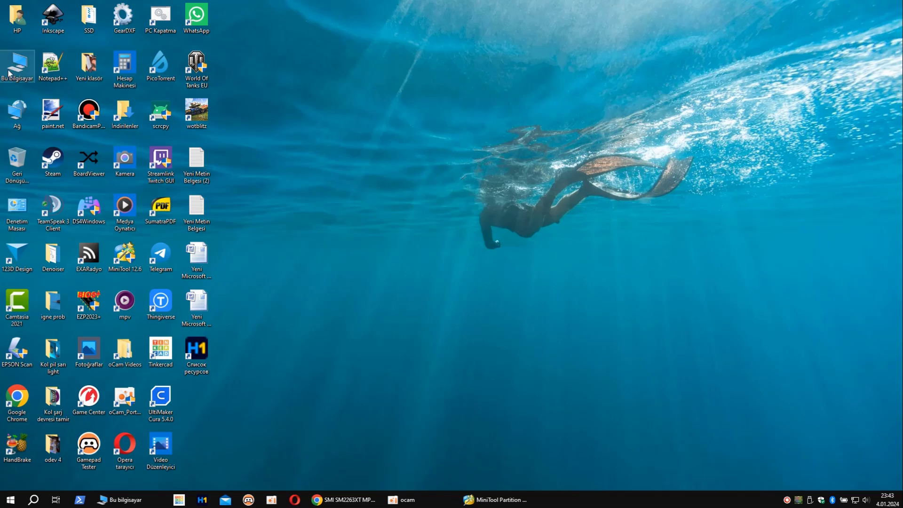
pyautogui.click(120, 500)
pyautogui.doubleClick(689, 264)
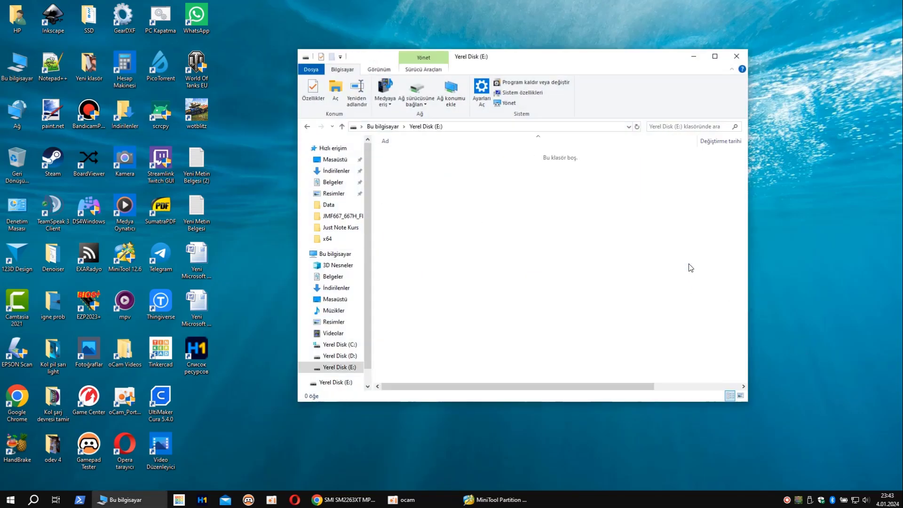
pyautogui.click(342, 126)
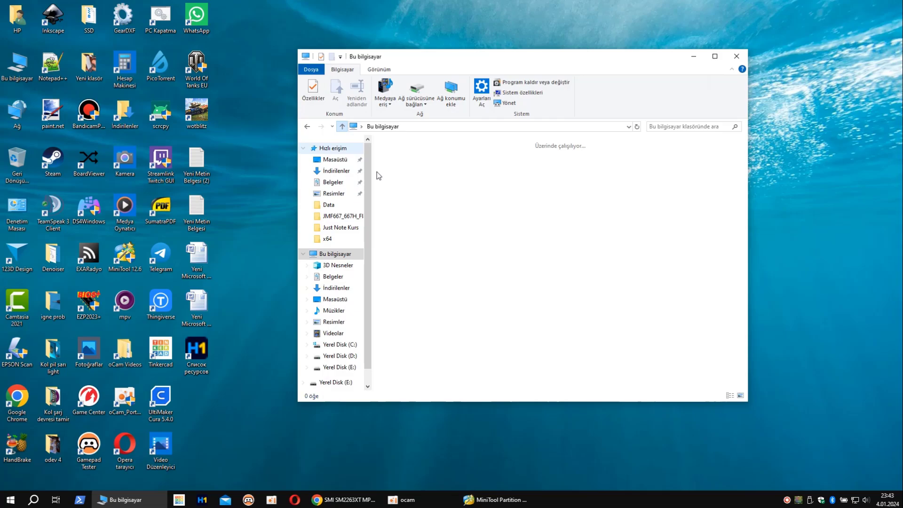
pyautogui.click(715, 56)
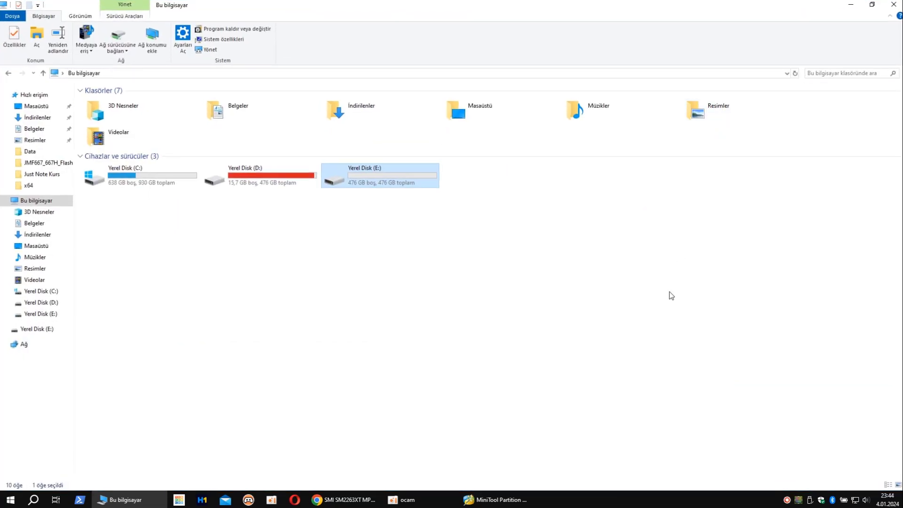
pyautogui.doubleClick(376, 182)
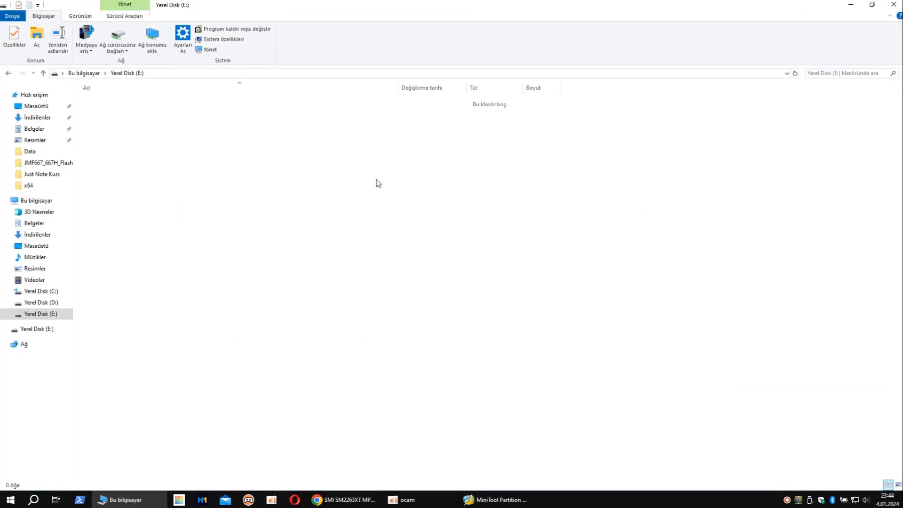
pyautogui.click(42, 74)
pyautogui.click(465, 318)
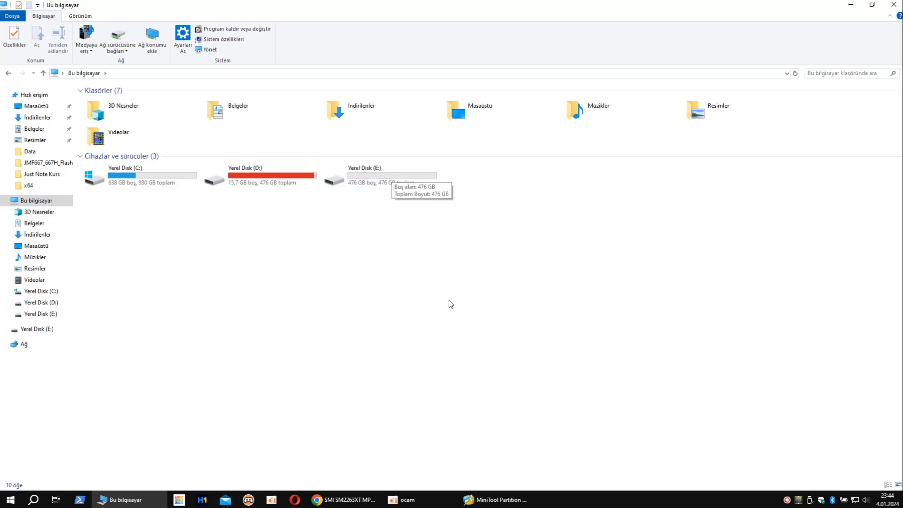
pyautogui.doubleClick(401, 182)
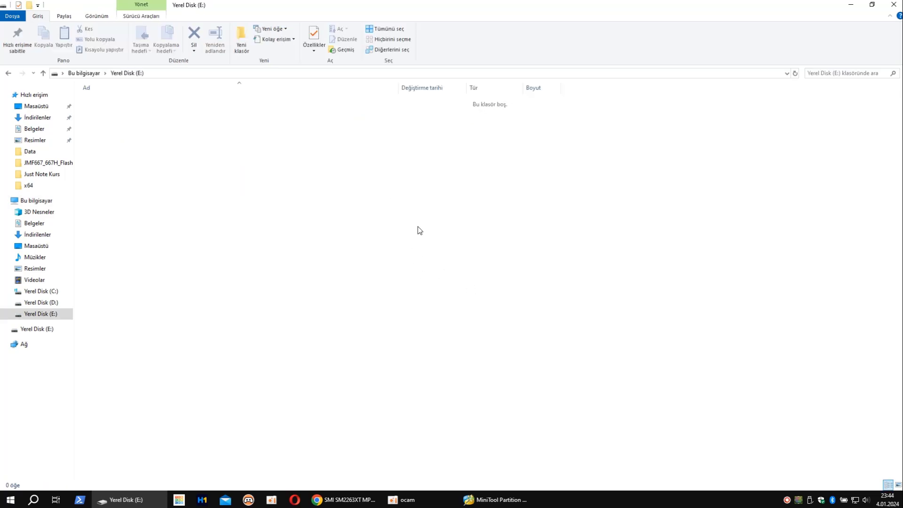
pyautogui.click(43, 73)
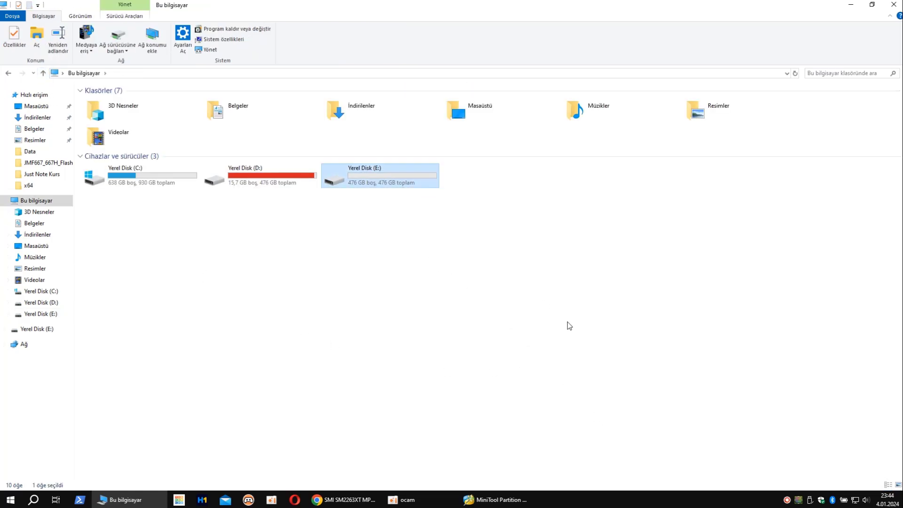
# Step: Examine the file system and capacity in the properties of drive E:, then close them
pyautogui.rightClick(408, 173)
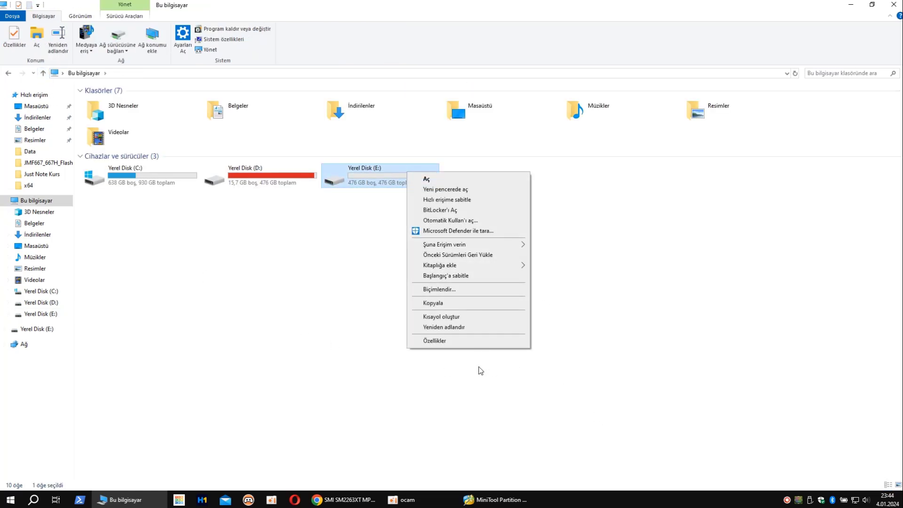
pyautogui.click(459, 340)
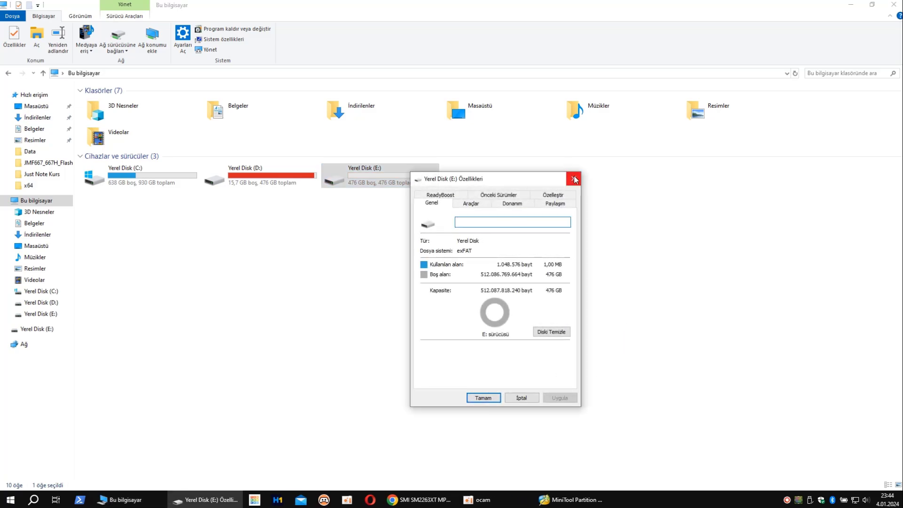
pyautogui.click(575, 179)
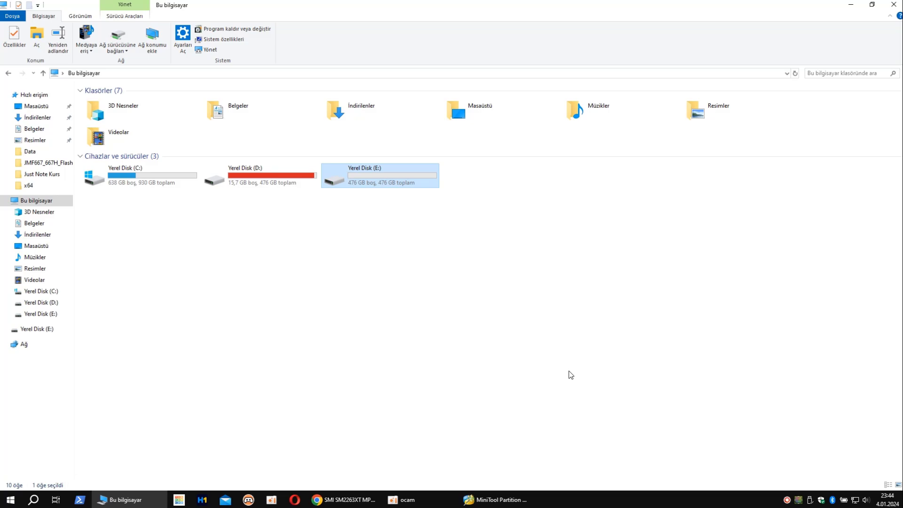
pyautogui.click(444, 262)
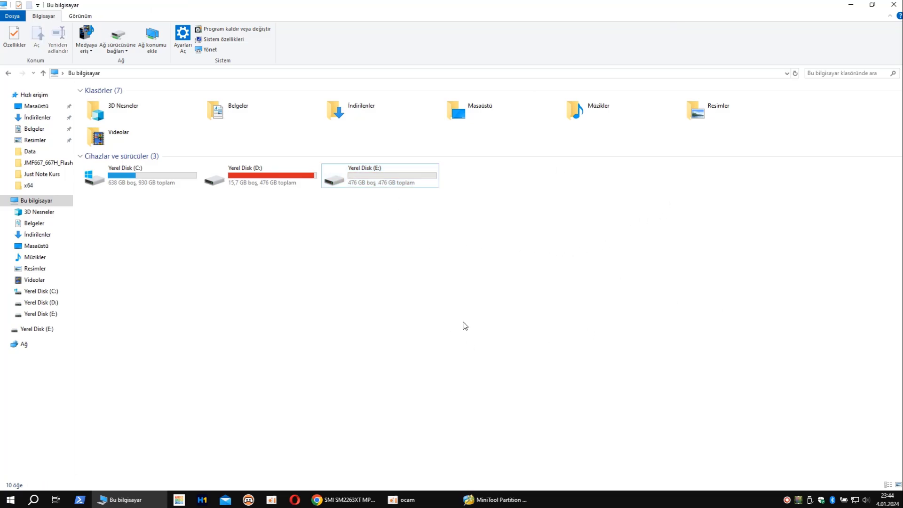
# Step: Open drive E: again and return to the drive overview in This PC
pyautogui.doubleClick(388, 187)
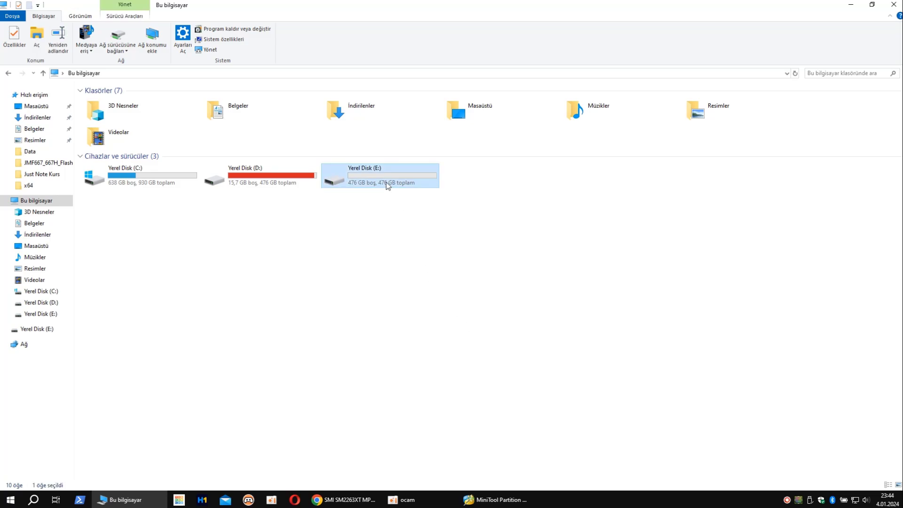
pyautogui.click(43, 74)
pyautogui.click(559, 346)
# Step: Switch to MiniTool Partition Wizard and quit the program, confirming the exit
pyautogui.click(501, 498)
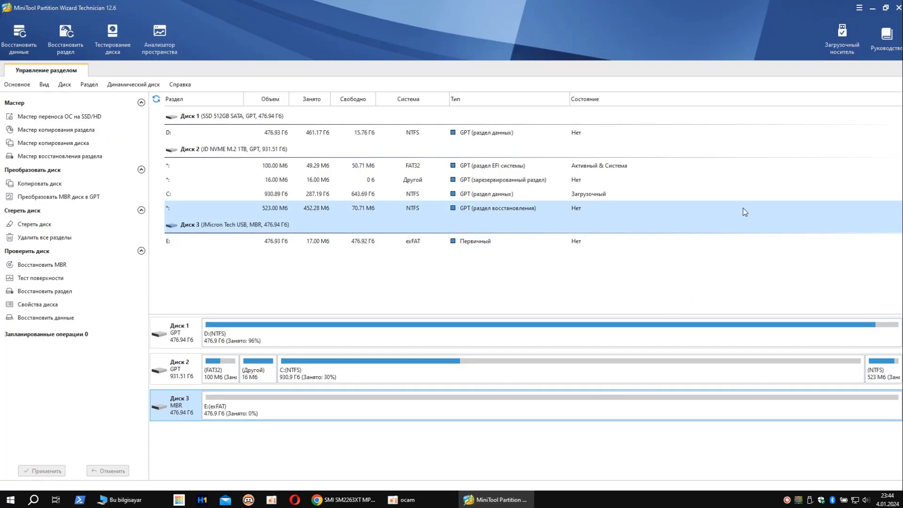
pyautogui.click(899, 7)
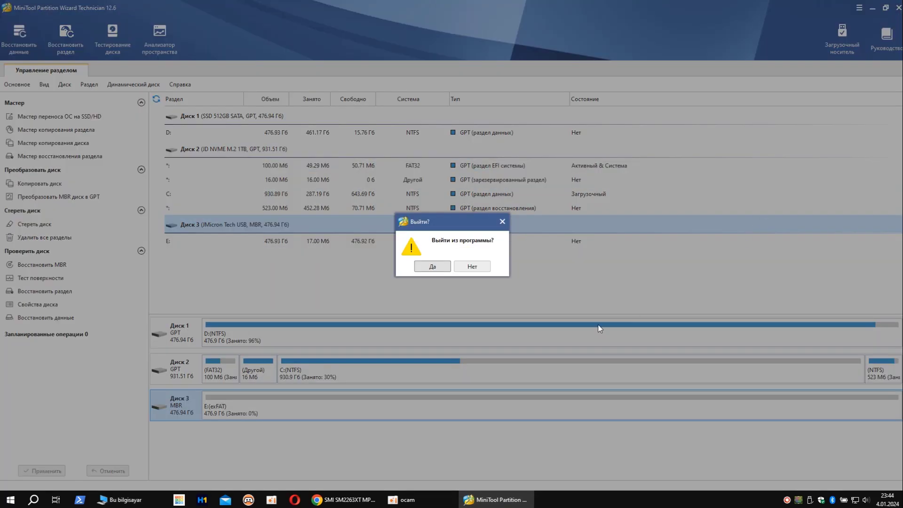
pyautogui.click(432, 266)
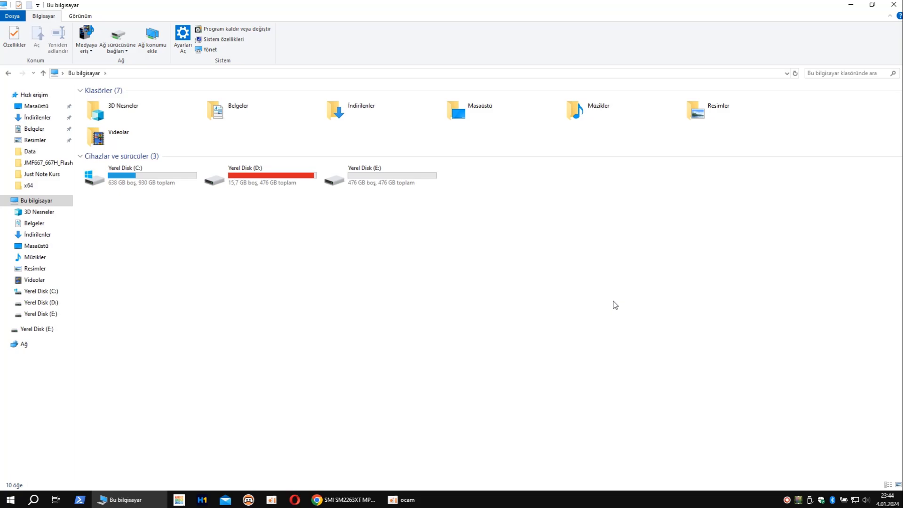
# Step: Check that drive E: opens in File Explorer, then go back to the list of drives
pyautogui.doubleClick(403, 176)
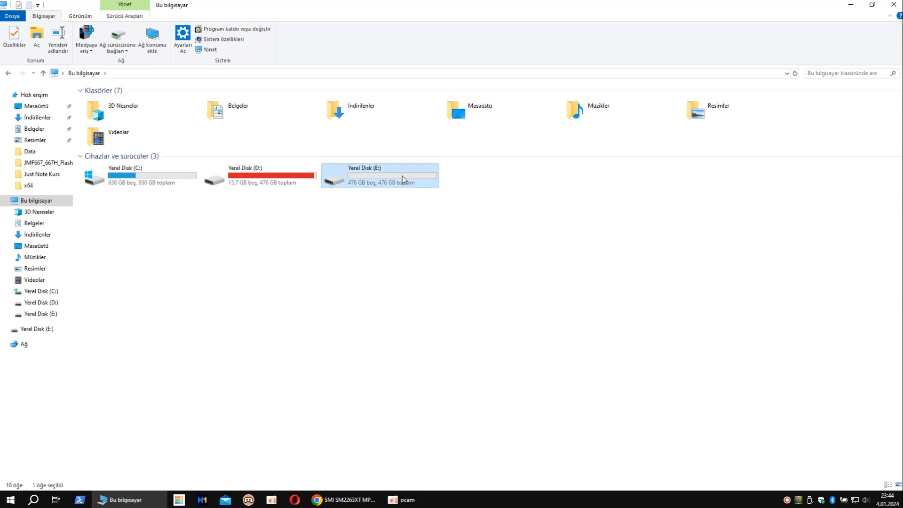
pyautogui.click(43, 73)
pyautogui.click(473, 325)
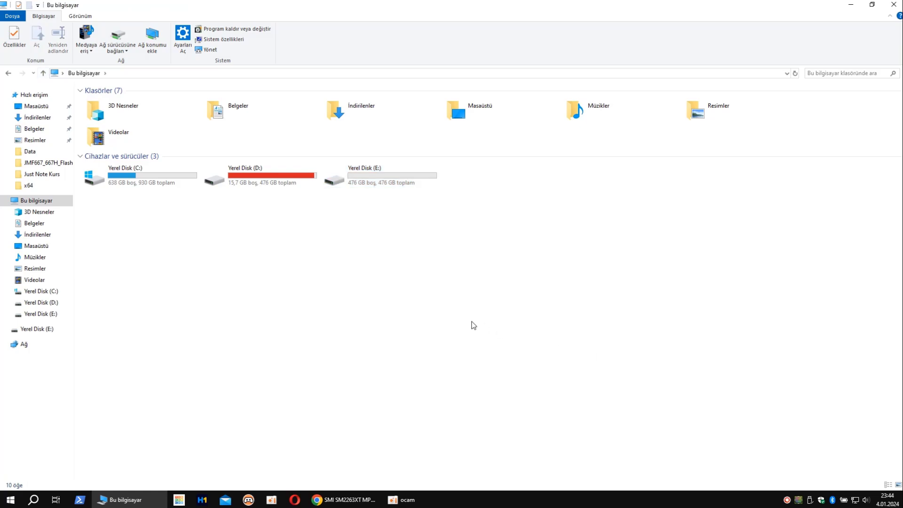